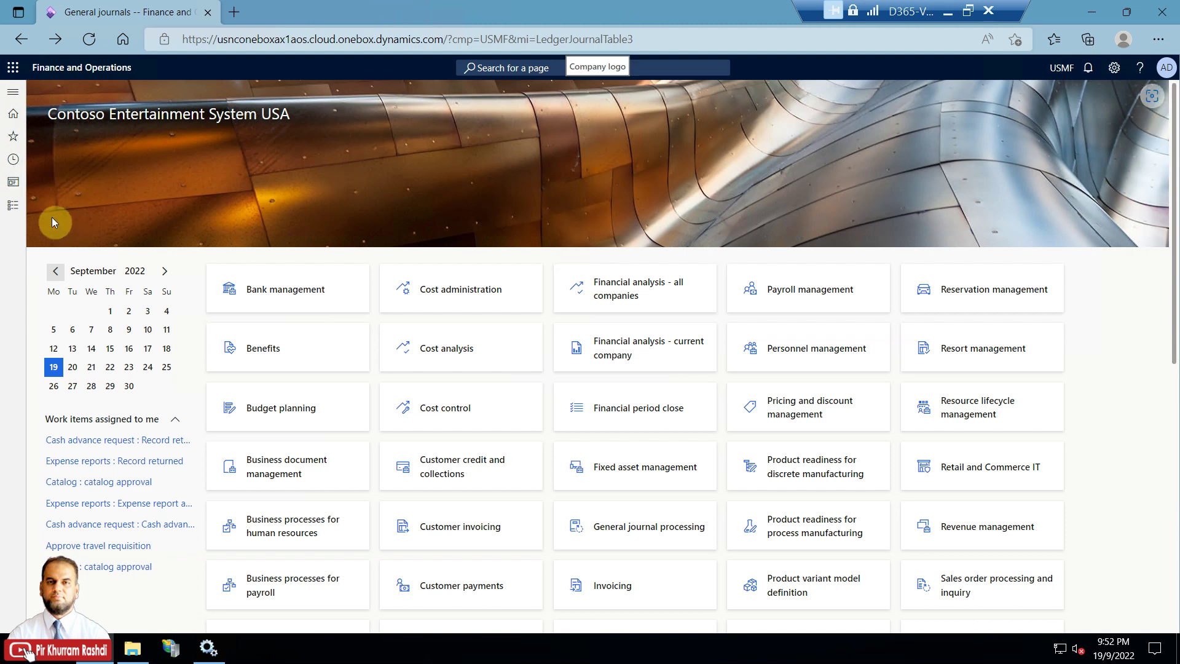
Step: Open the lower of the two approved Contoso Asia orders with delivery date 18/12/2016 from the Accounts payable list of all purchase orders
left_click(13, 206)
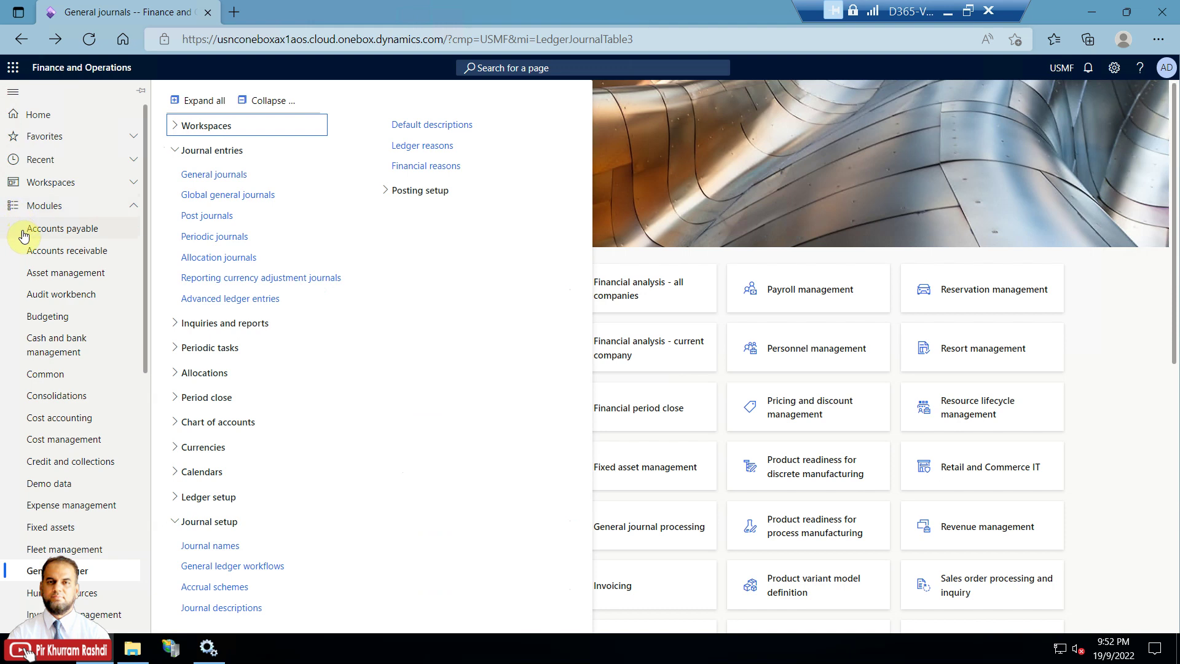
left_click(23, 234)
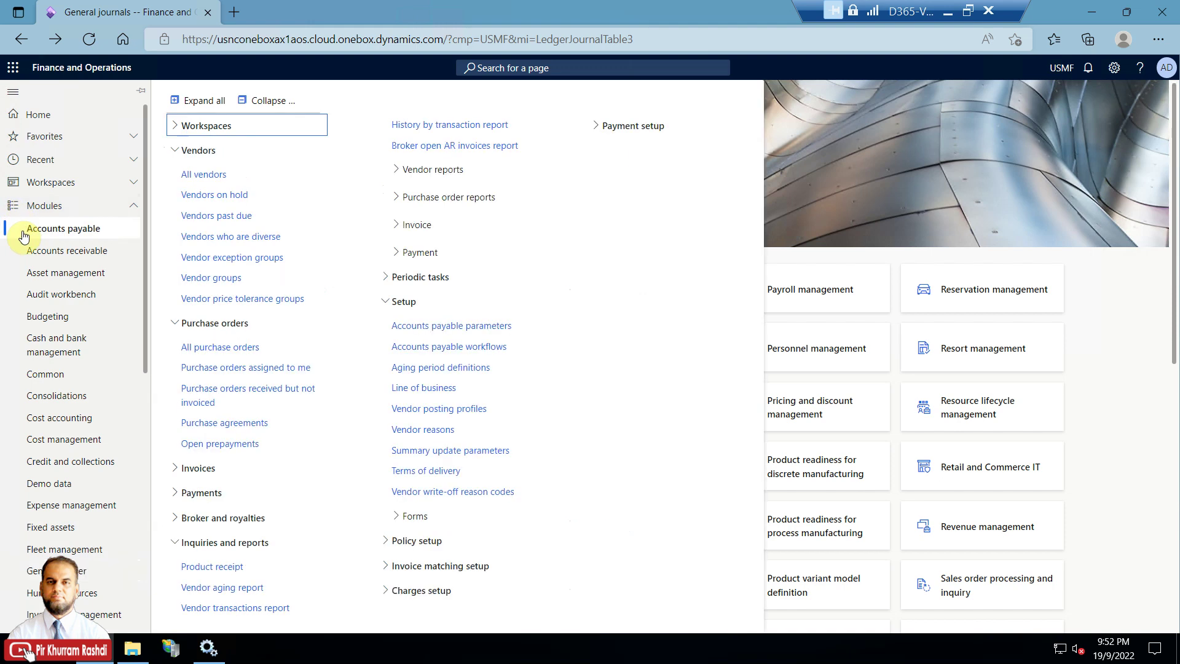
left_click(224, 347)
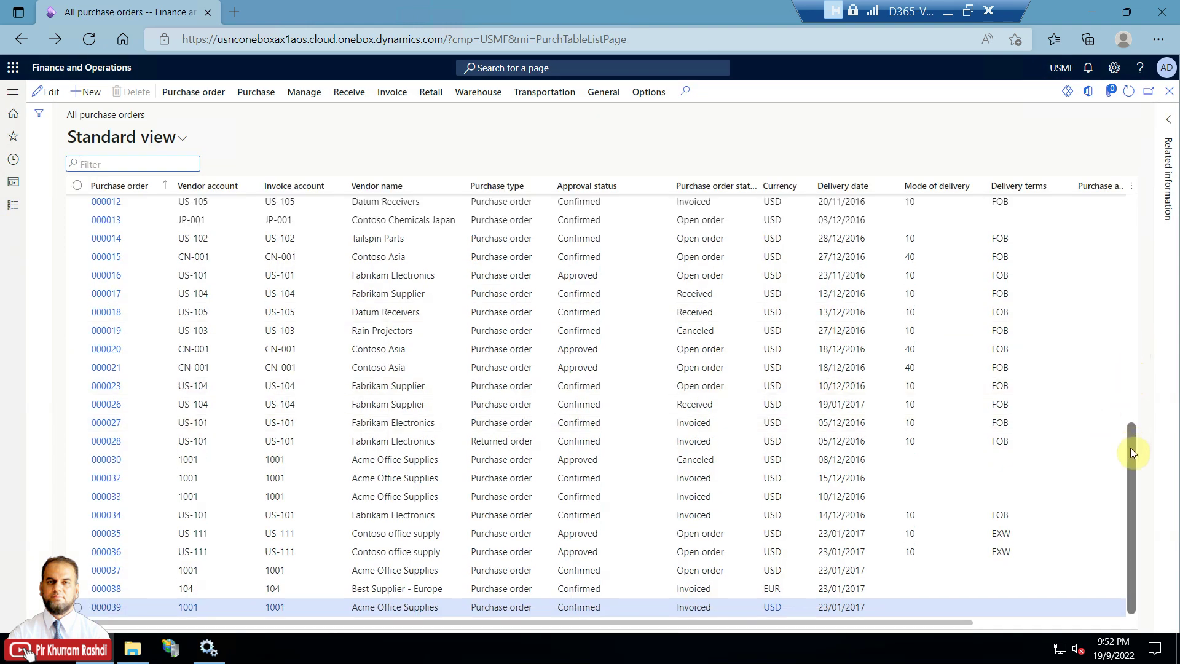
scroll(944, 553, "up", 3)
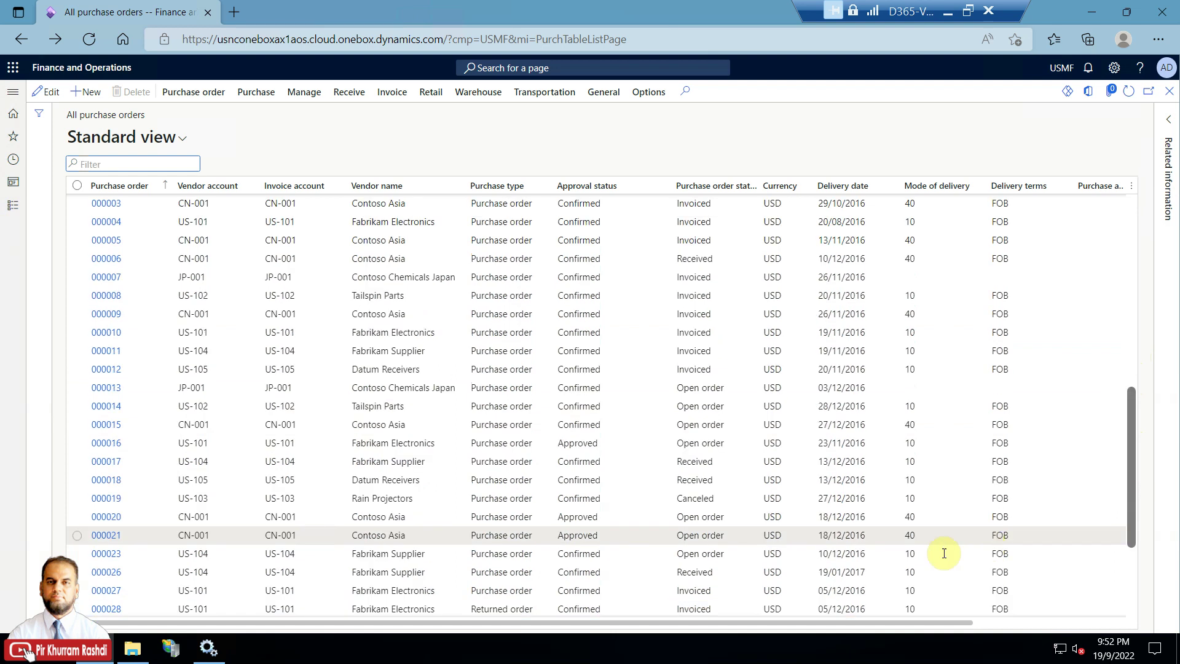
left_click(718, 556)
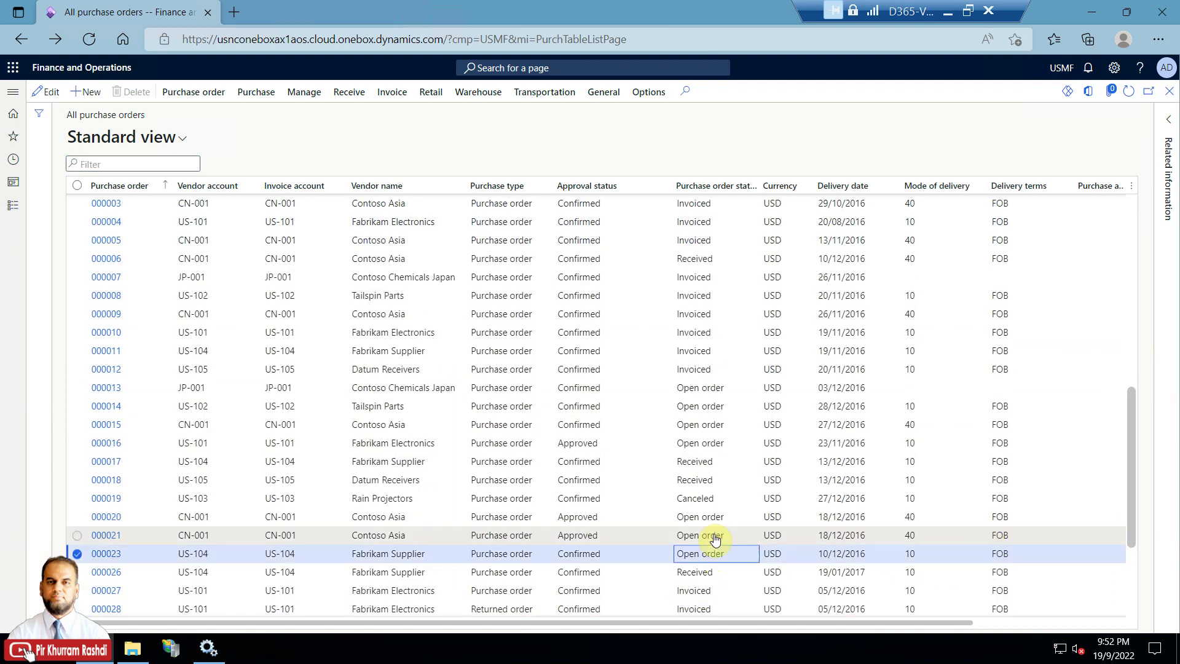
left_click(715, 538)
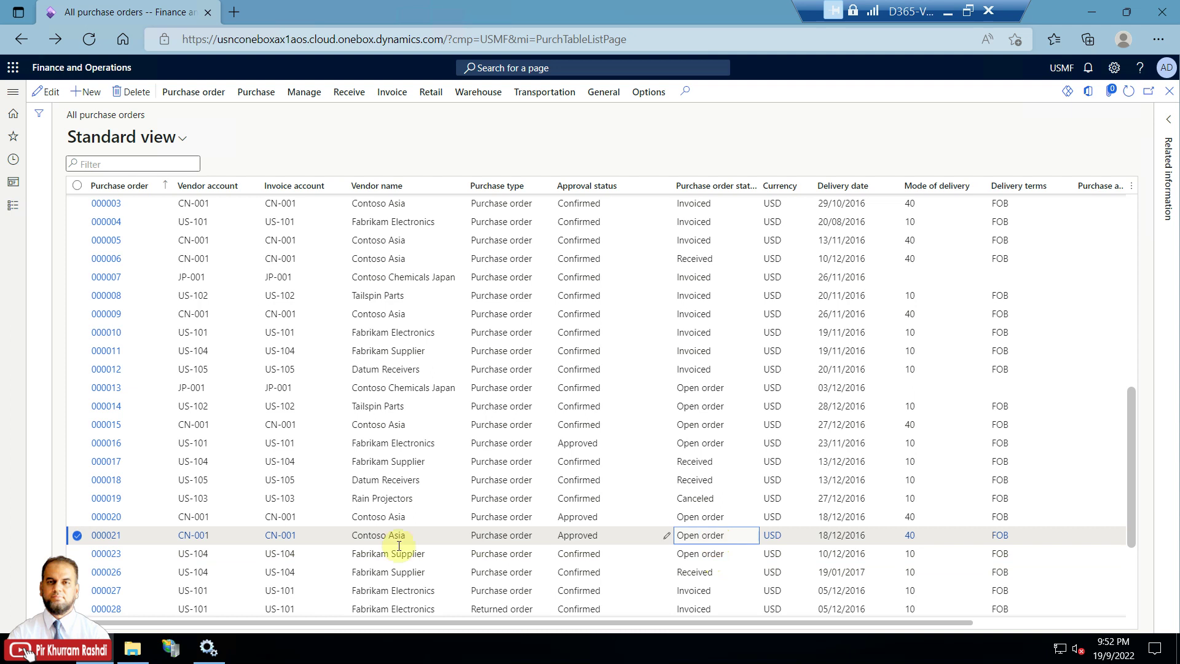
left_click(115, 536)
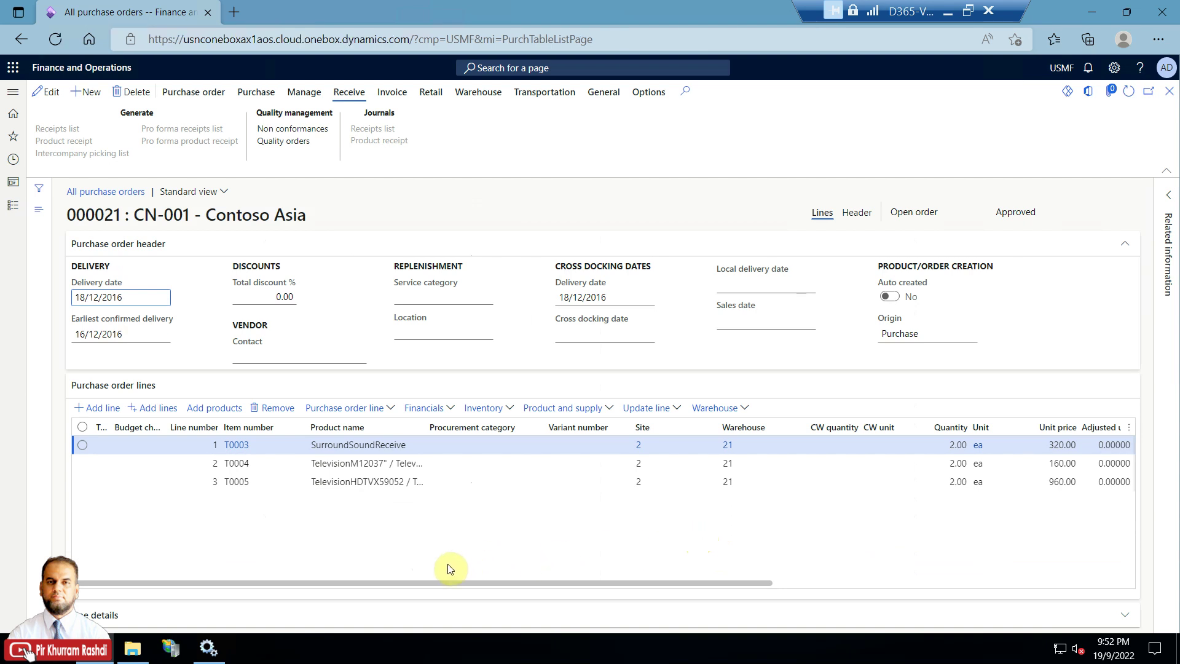
Step: Start copying lines from all other documents into the open Contoso Asia purchase order
left_click_drag(417, 581, 239, 574)
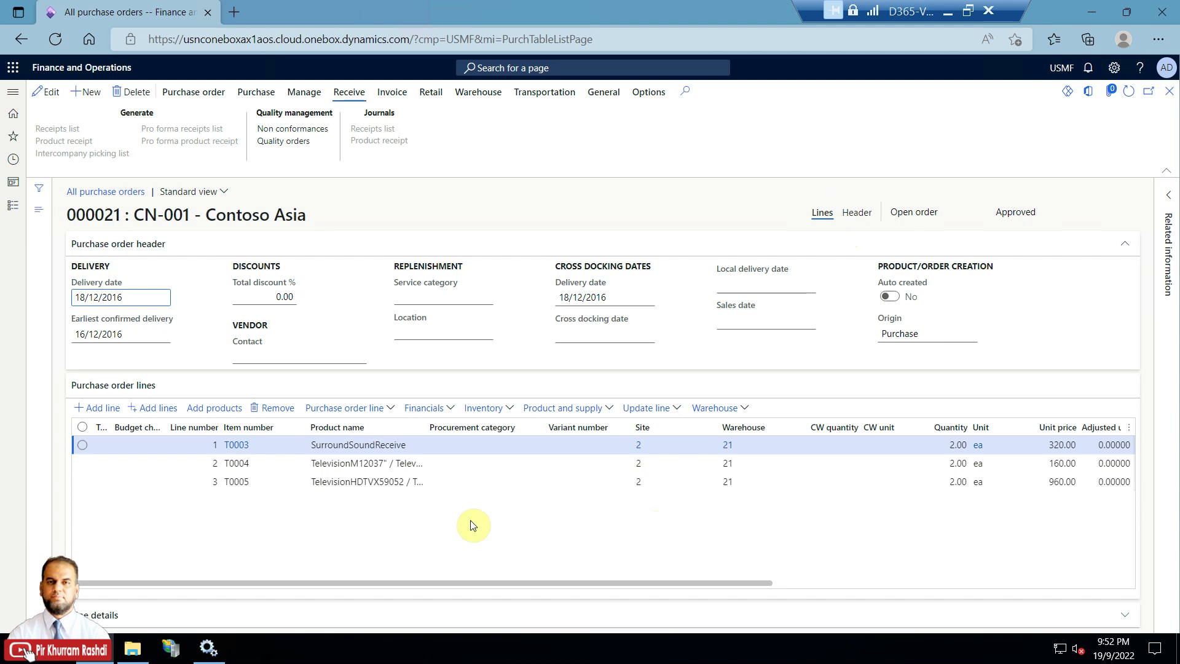
left_click(392, 410)
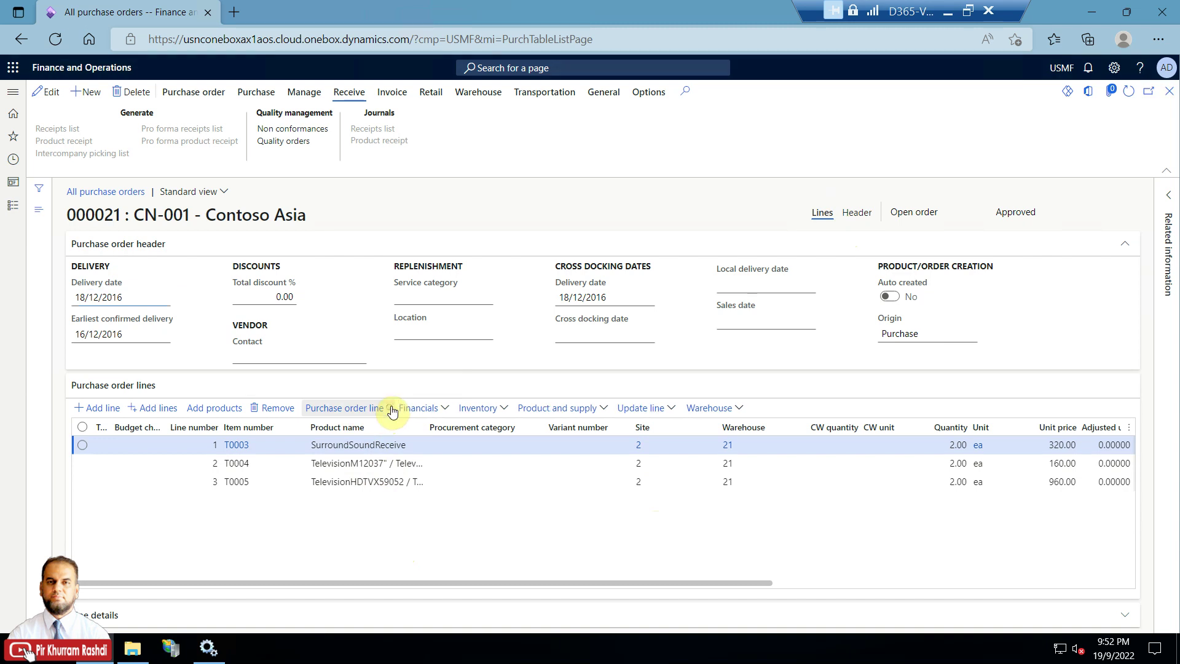
left_click(391, 410)
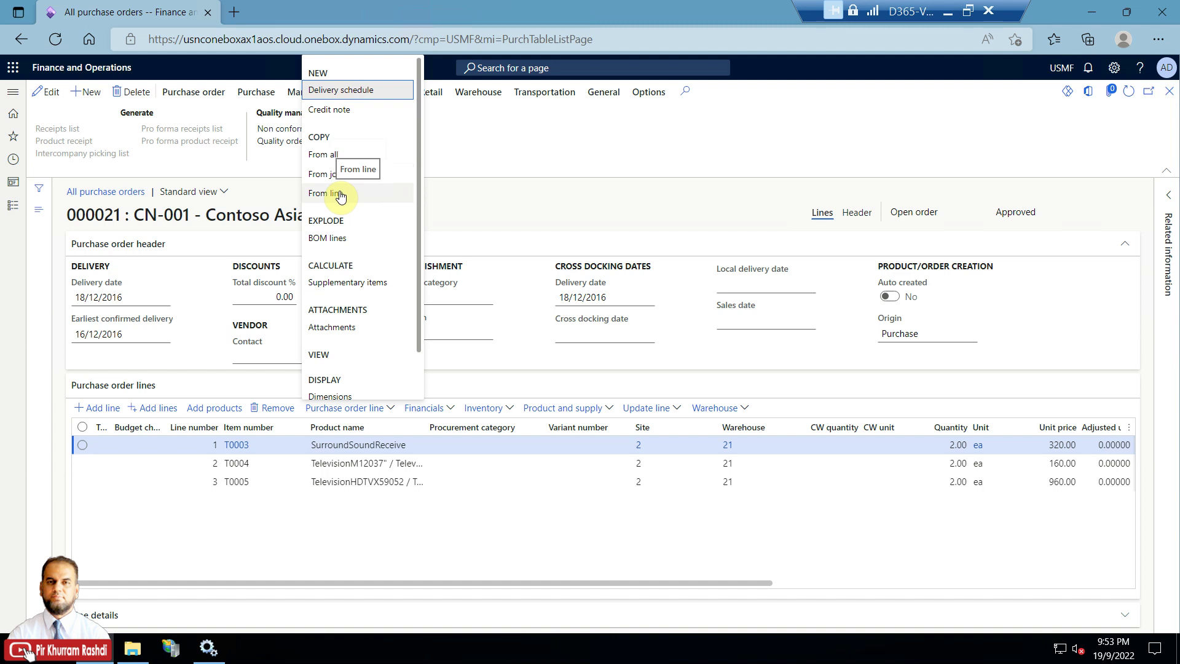
left_click(347, 157)
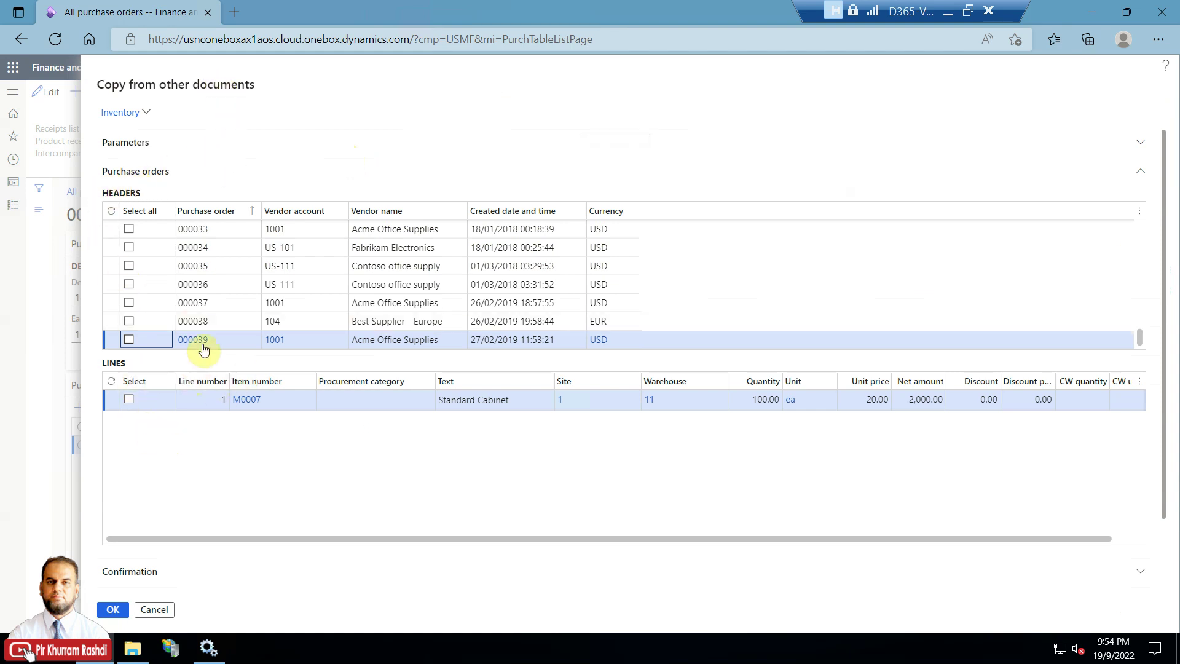
Step: Examine the lines of several existing purchase orders, from the most recent ones back to those created on 15/11/2016
left_click(218, 322)
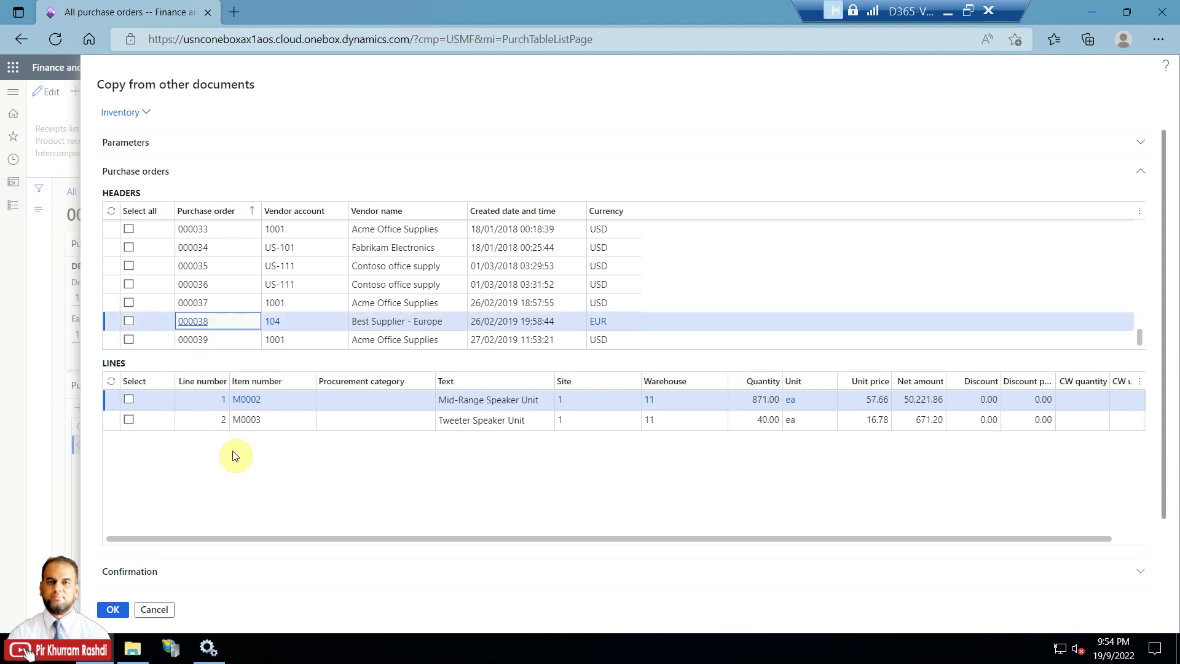
left_click(227, 303)
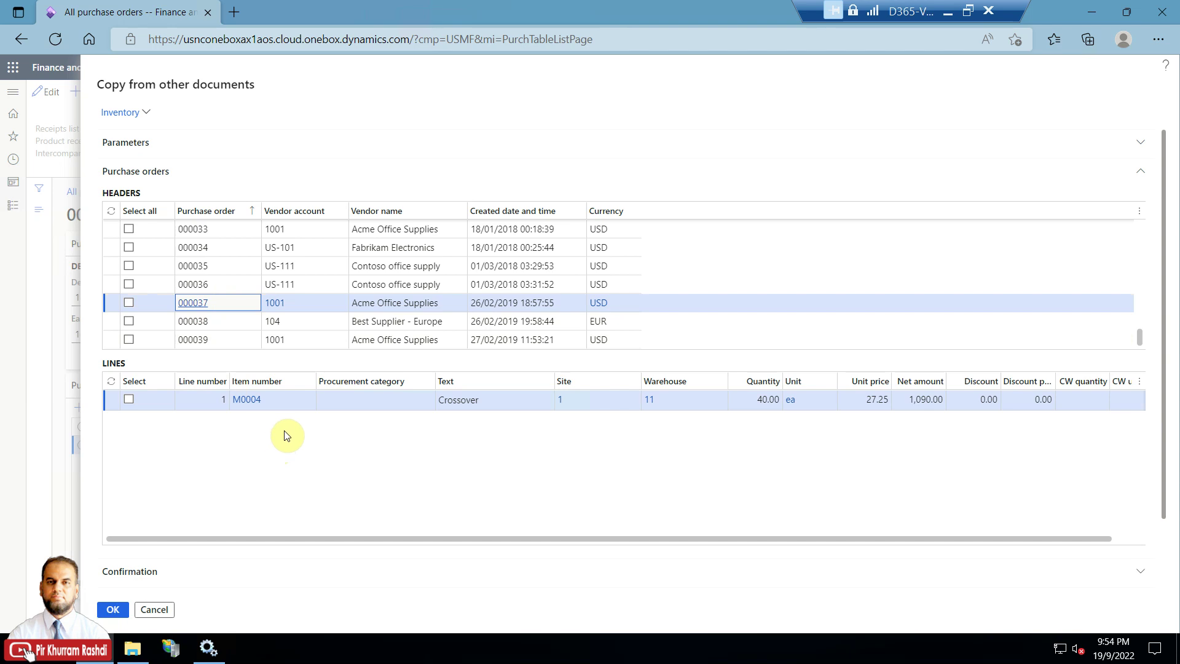
left_click(236, 289)
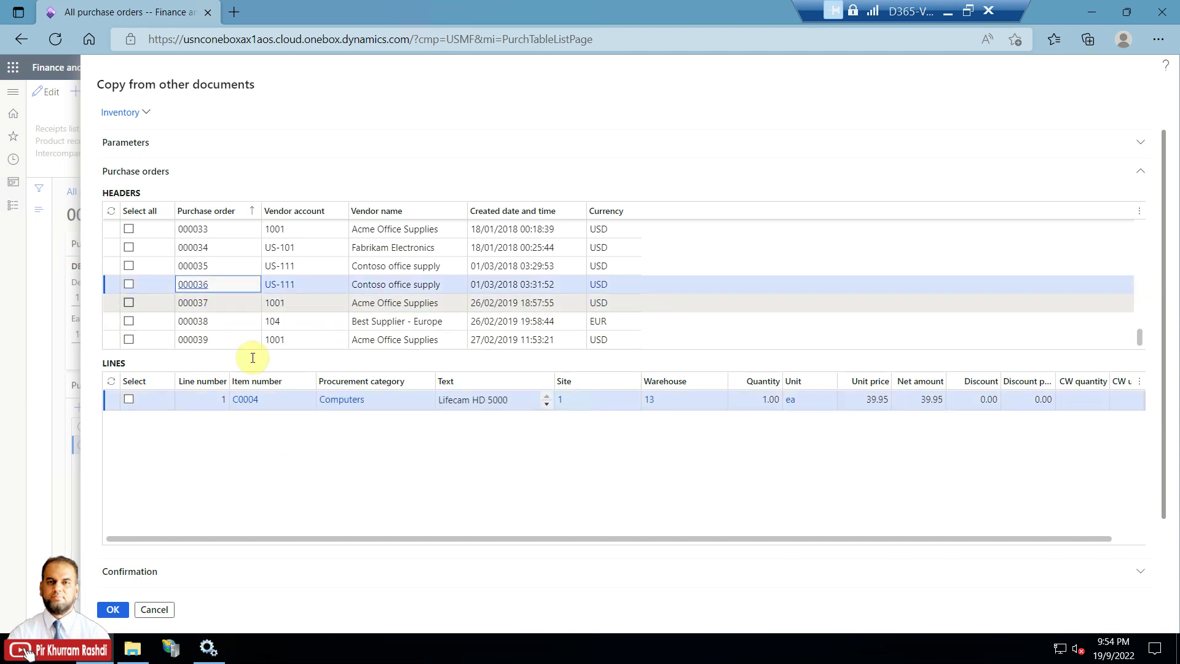
left_click(222, 271)
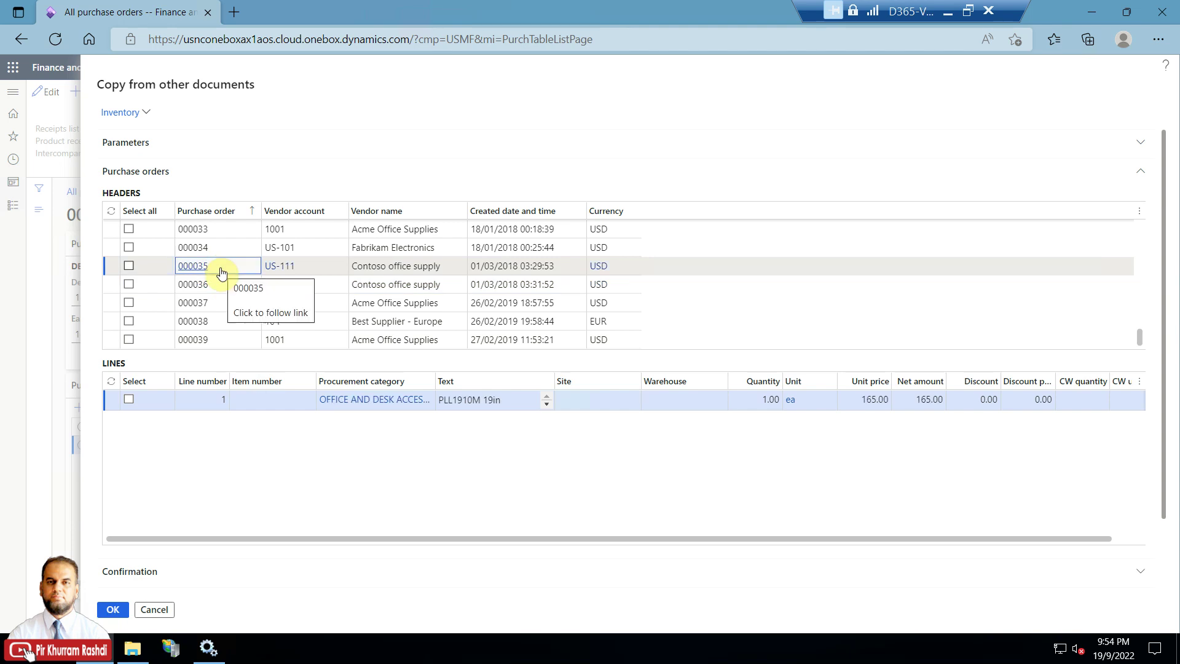
left_click(225, 249)
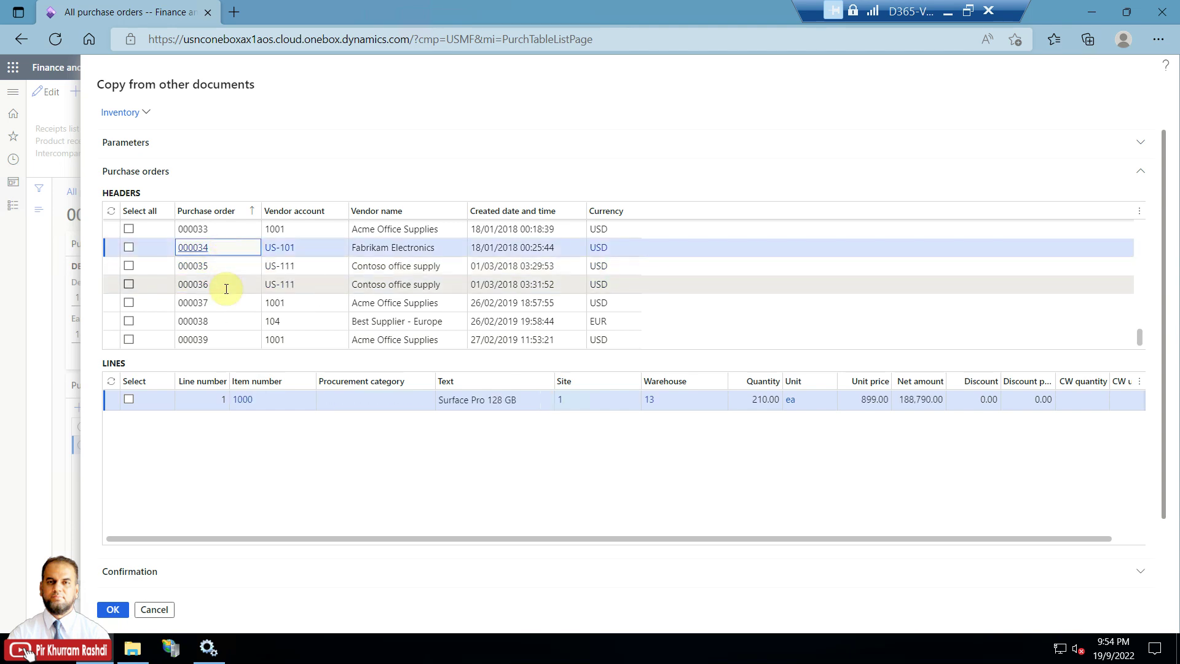
scroll(226, 251, "up", 9)
left_click(229, 248)
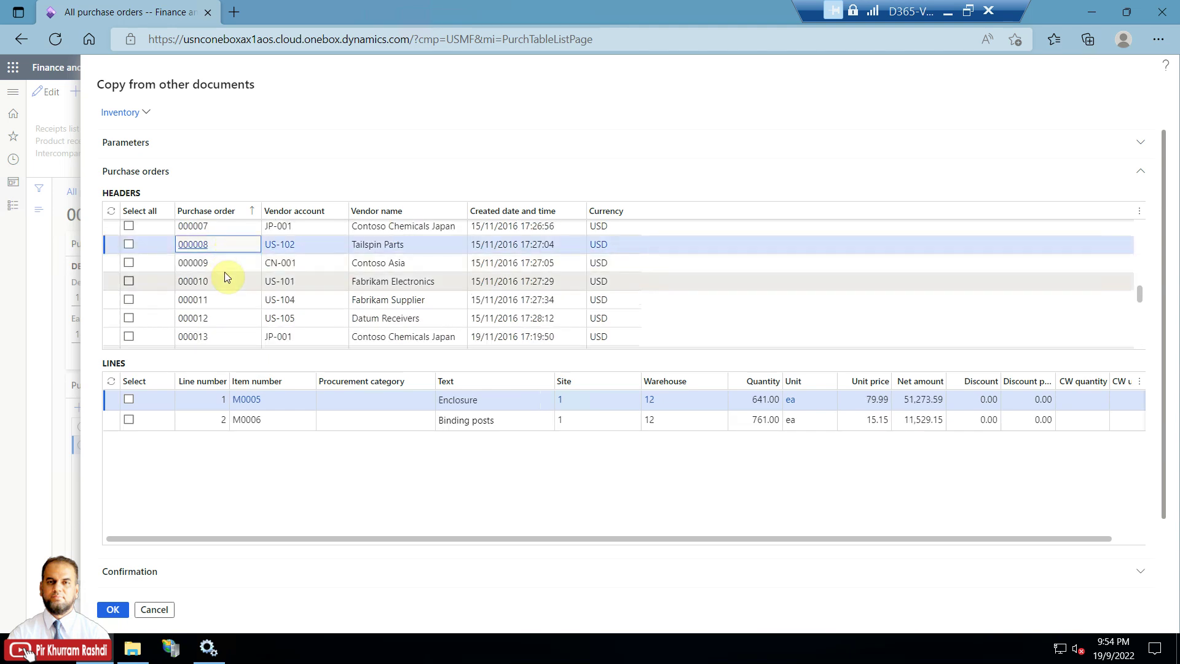
left_click(226, 264)
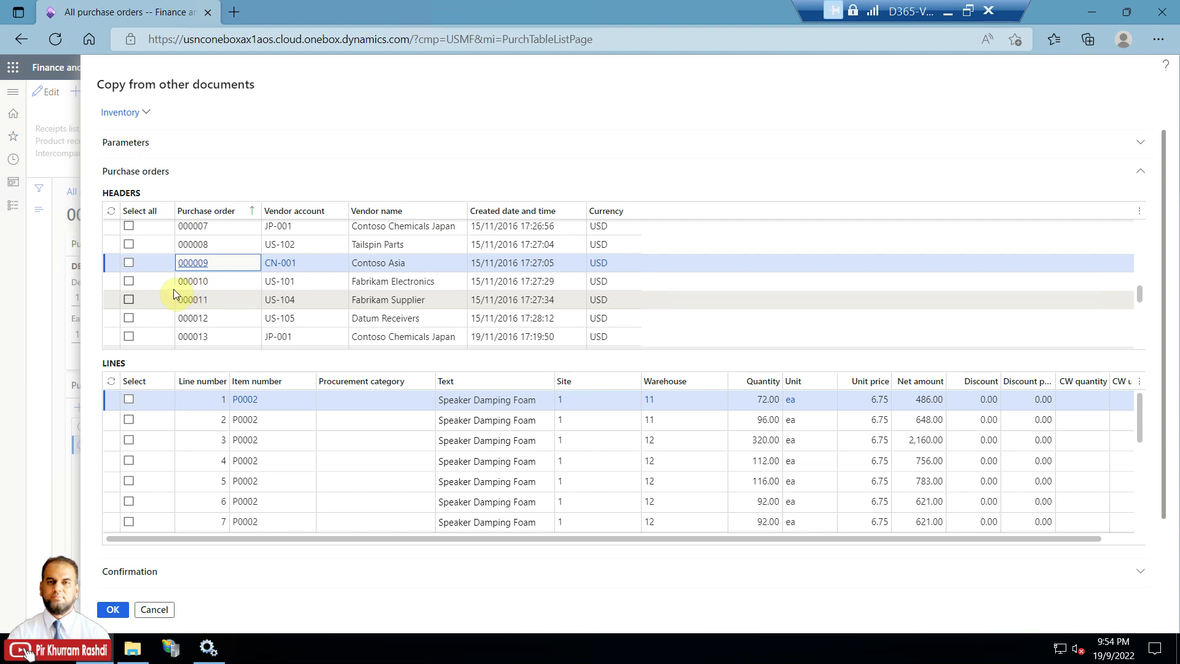
Step: Select all lines of the 15/11/2016 Contoso Asia and Fabrikam Electronics orders, and only line 1 of the Fabrikam Supplier order below them
left_click(130, 263)
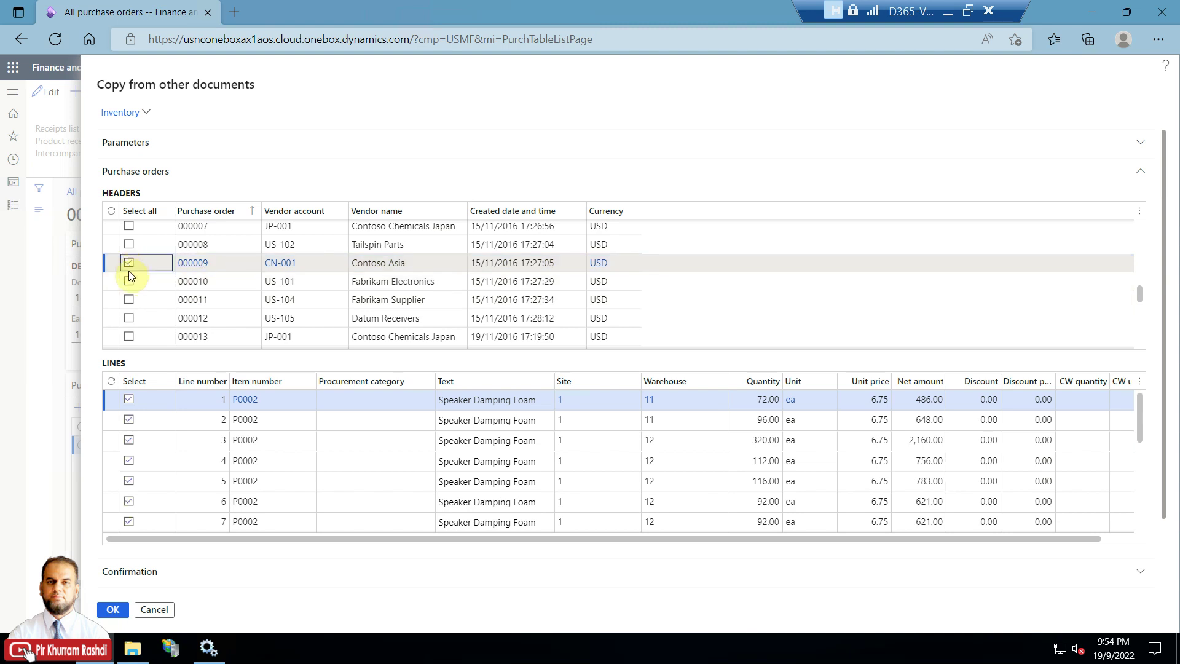
left_click(127, 279)
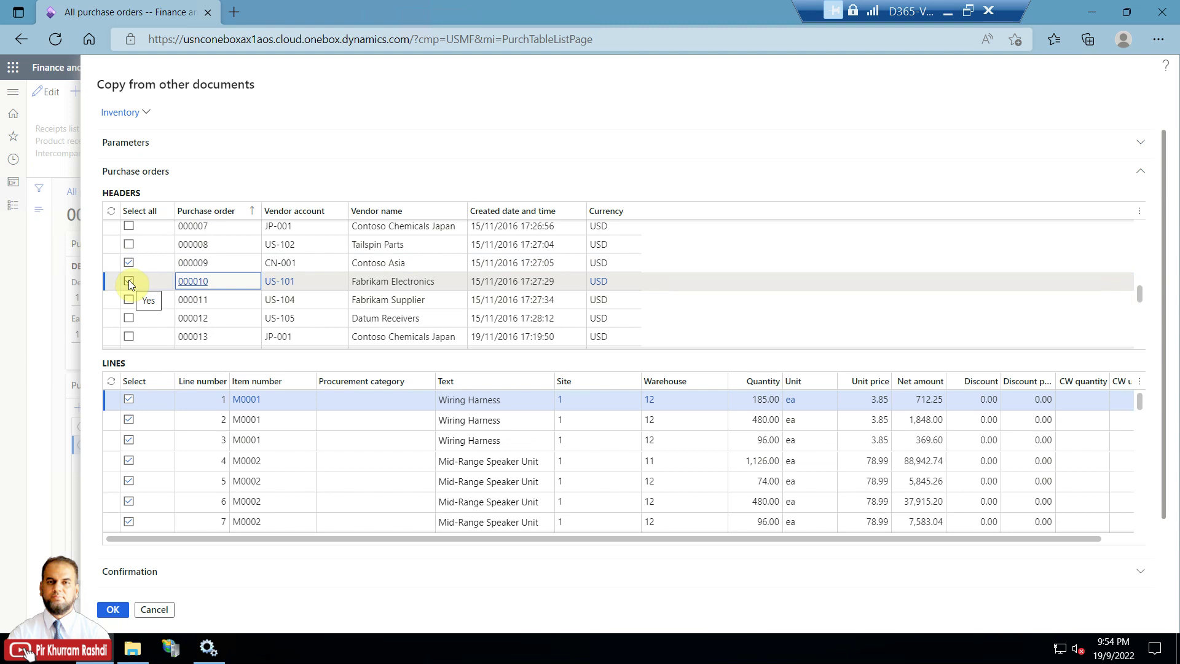
left_click(128, 298)
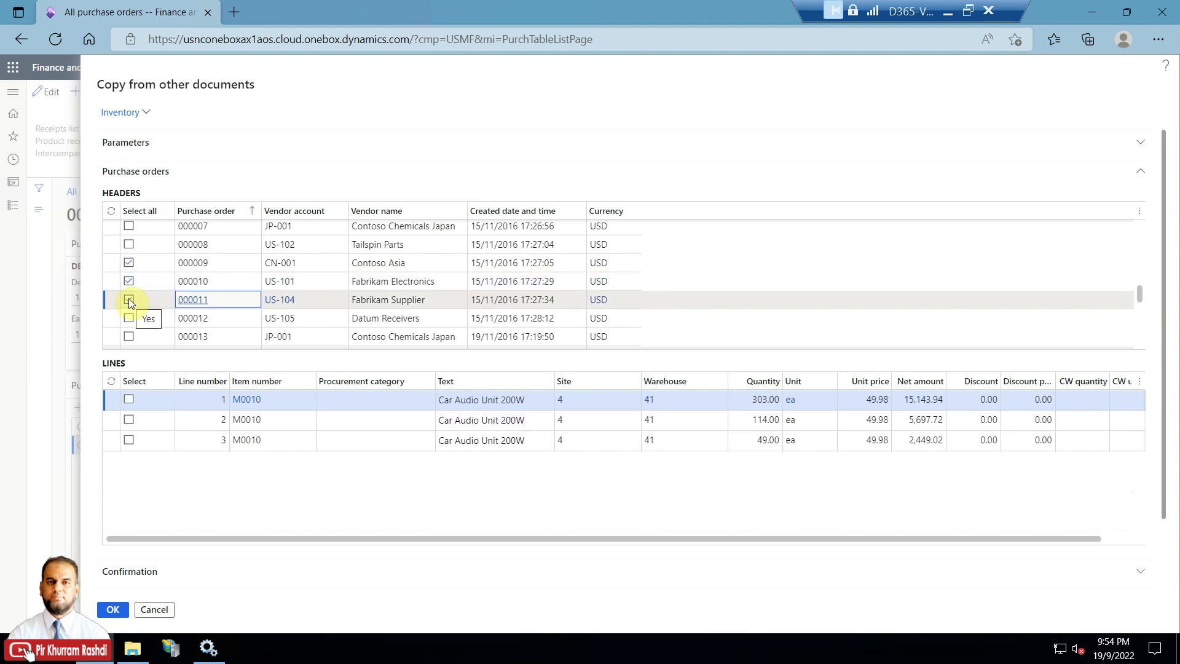
left_click(128, 298)
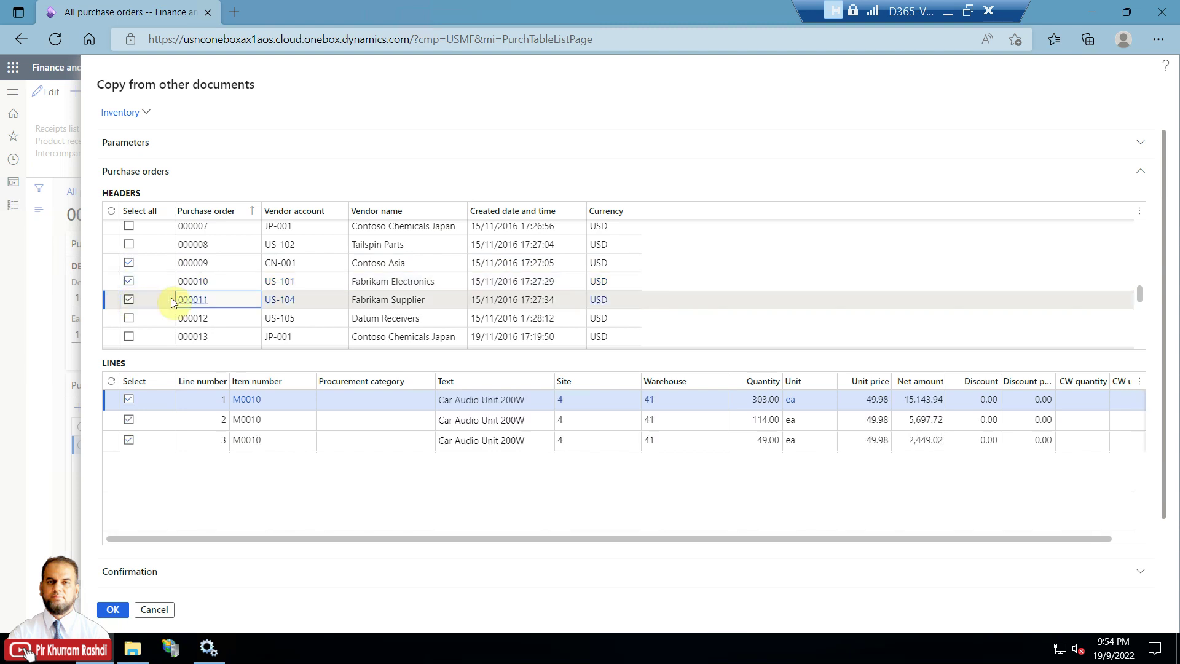
left_click(129, 419)
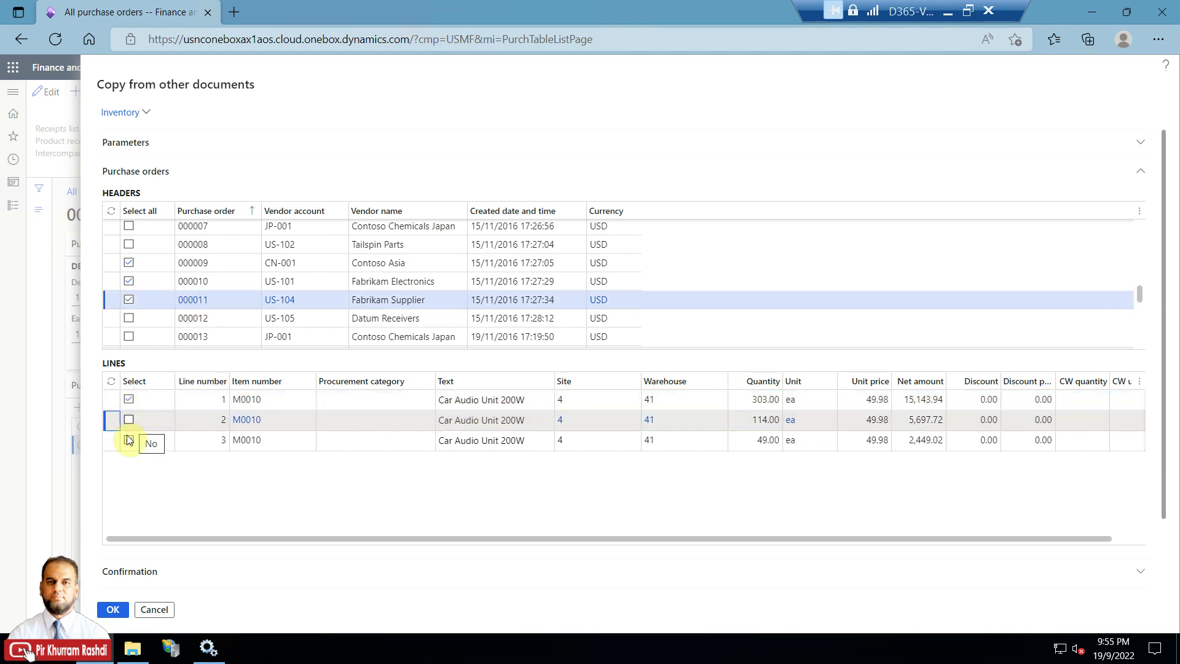
left_click(128, 438)
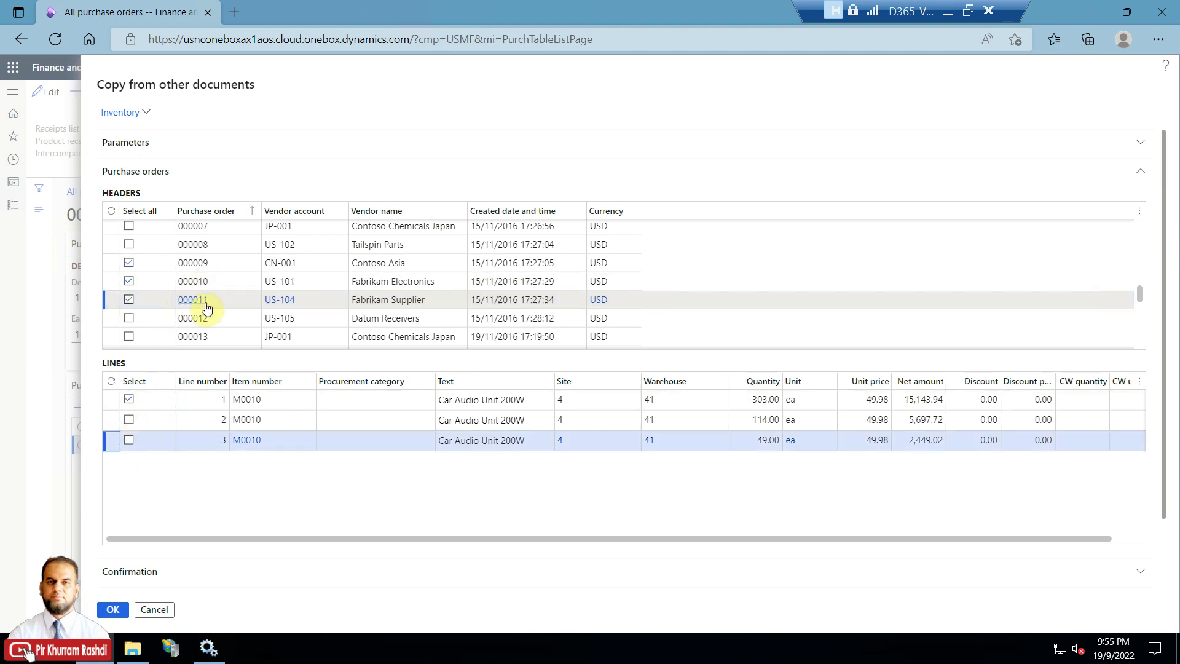
Step: Check the line selections of the three source orders, then copy them into the Contoso Asia purchase order and review its lines
left_click(231, 281)
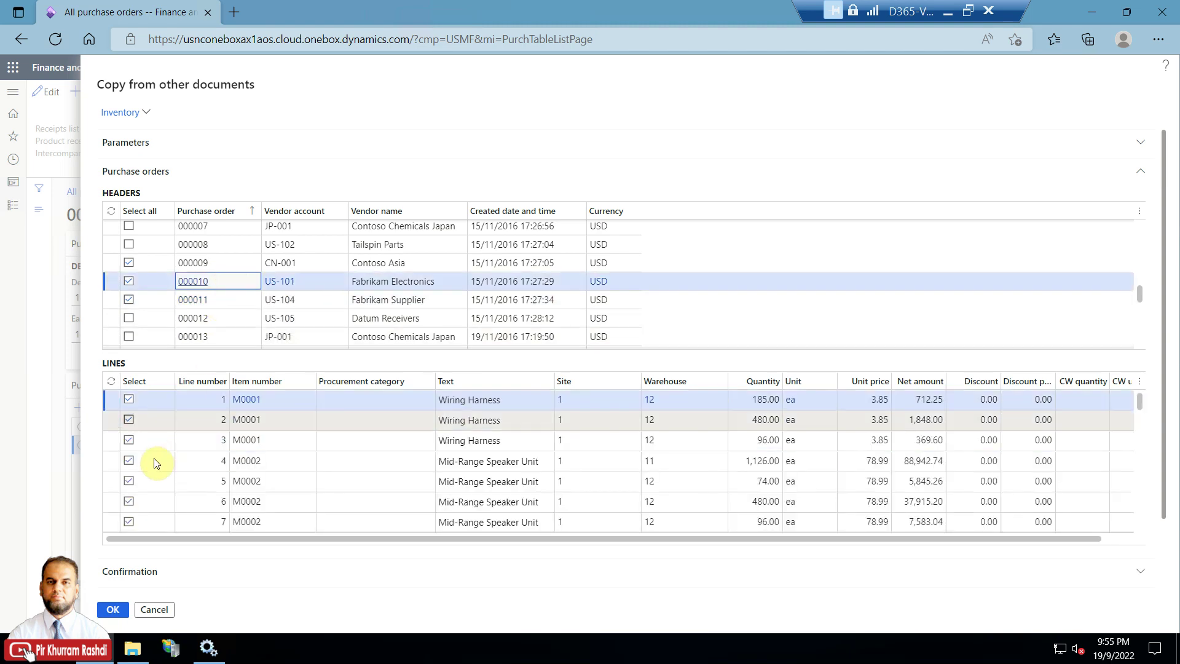
left_click(221, 269)
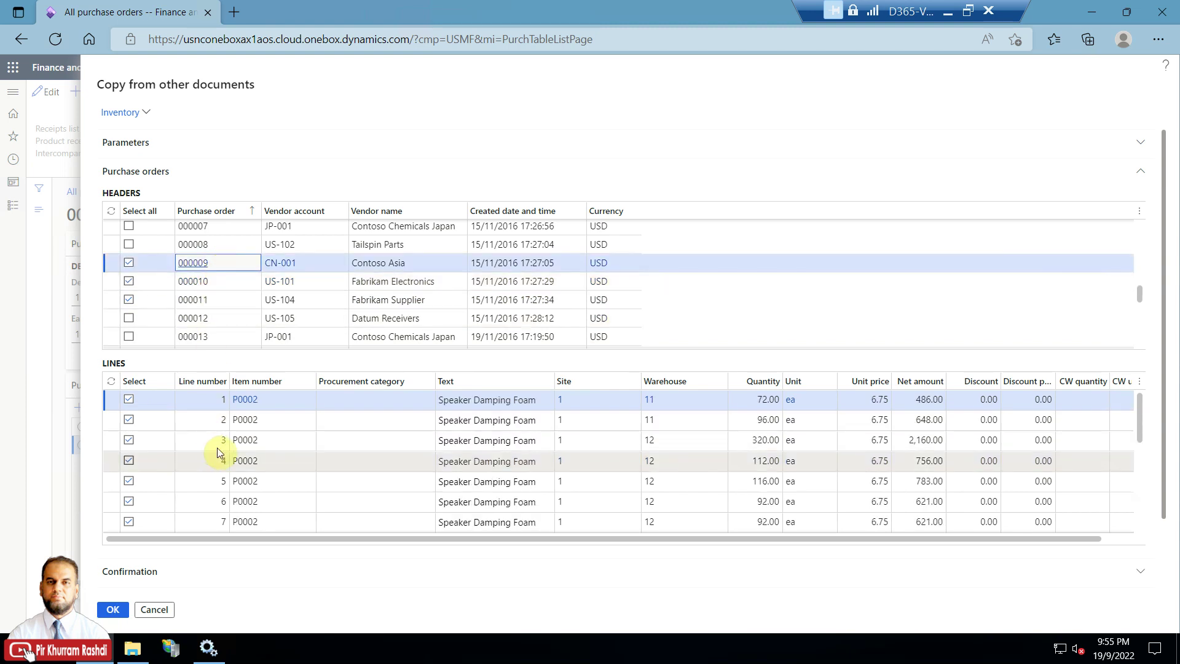
left_click(219, 302)
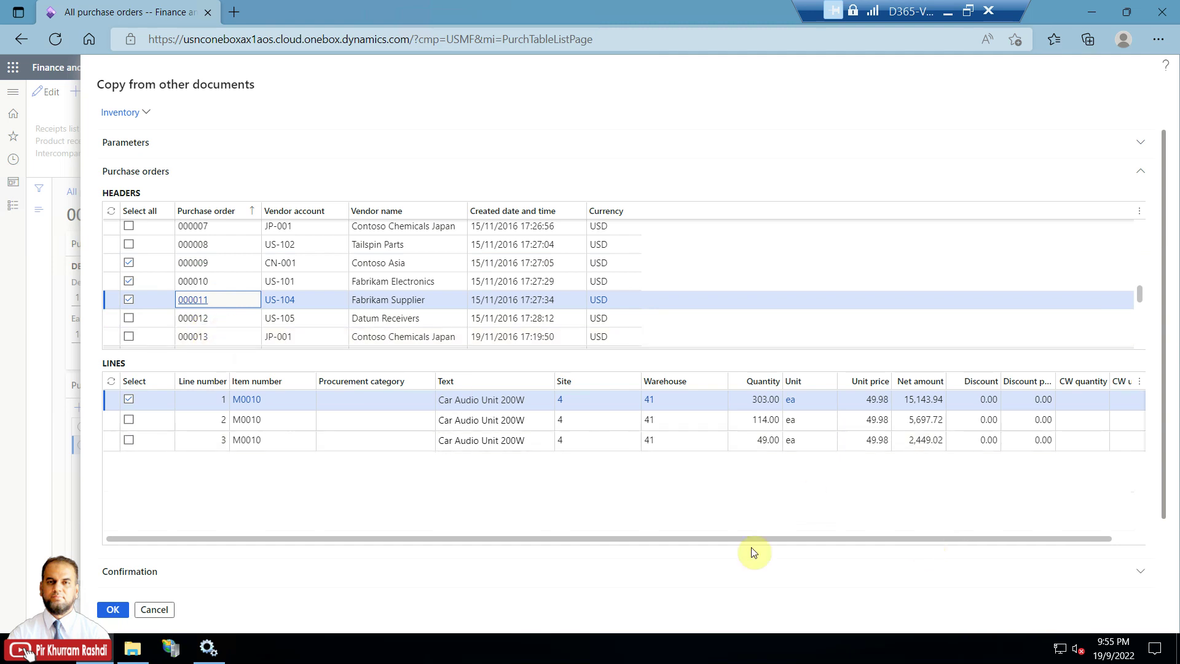
left_click(114, 610)
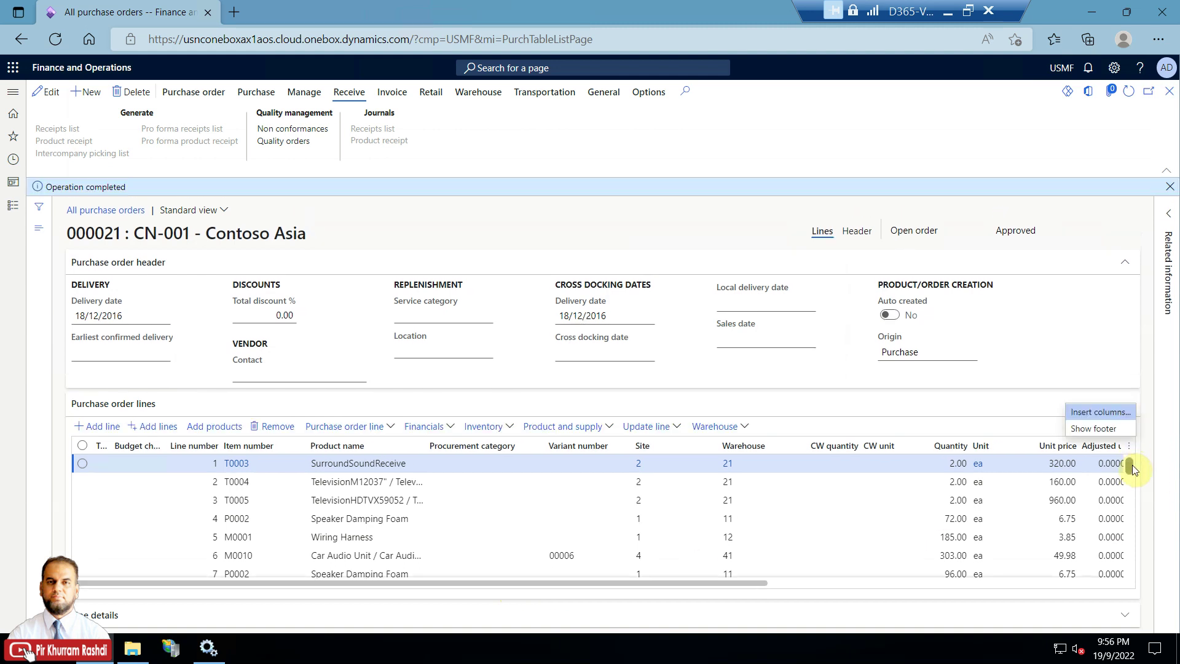
left_click(1132, 465)
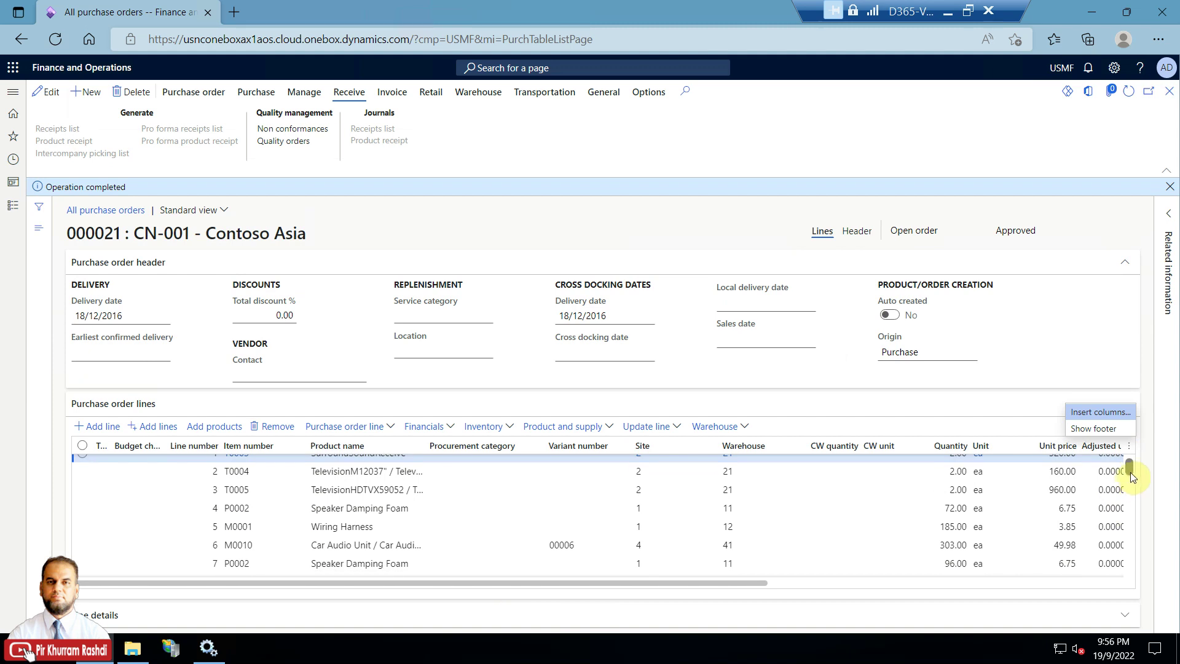
scroll(1128, 485, "down", 1)
left_click(1136, 468)
scroll(1136, 468, "up", 1)
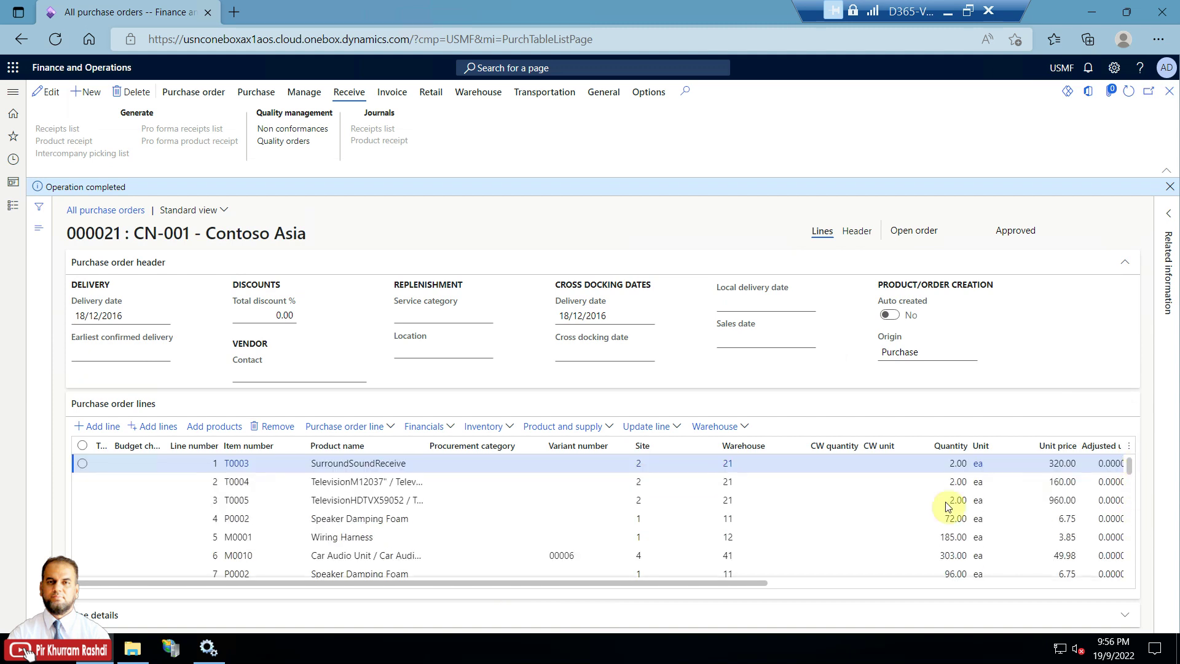
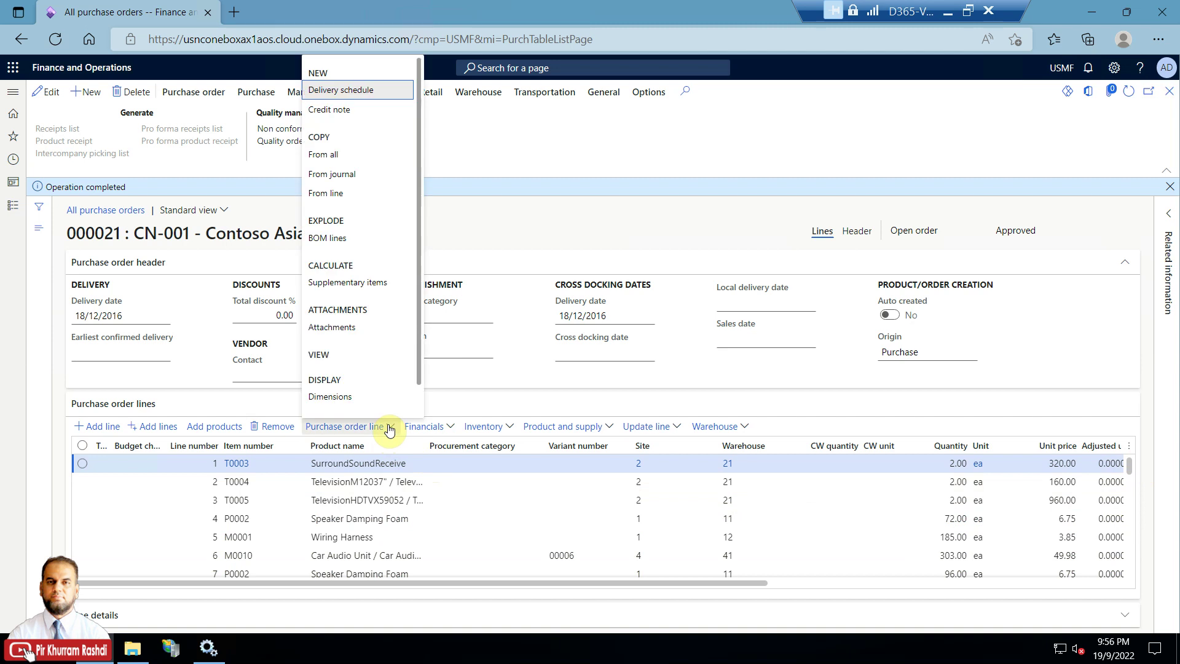
Step: Start copying from a journal and examine the confirmation, product receipt and parameter sections
left_click(359, 175)
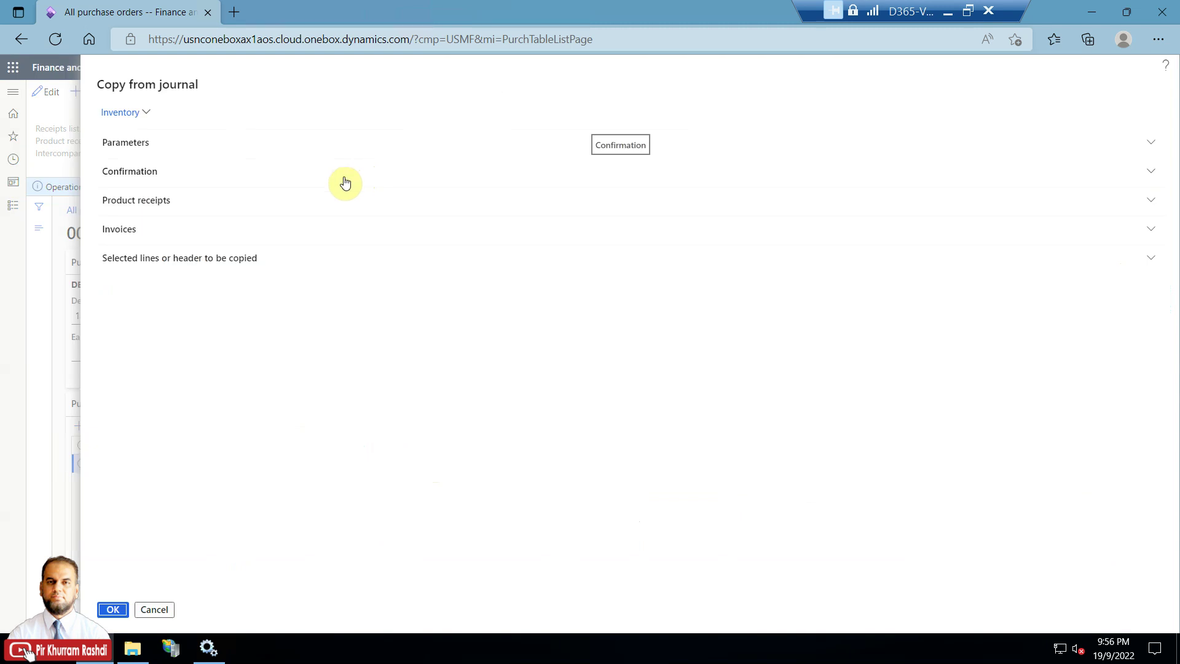
left_click(252, 181)
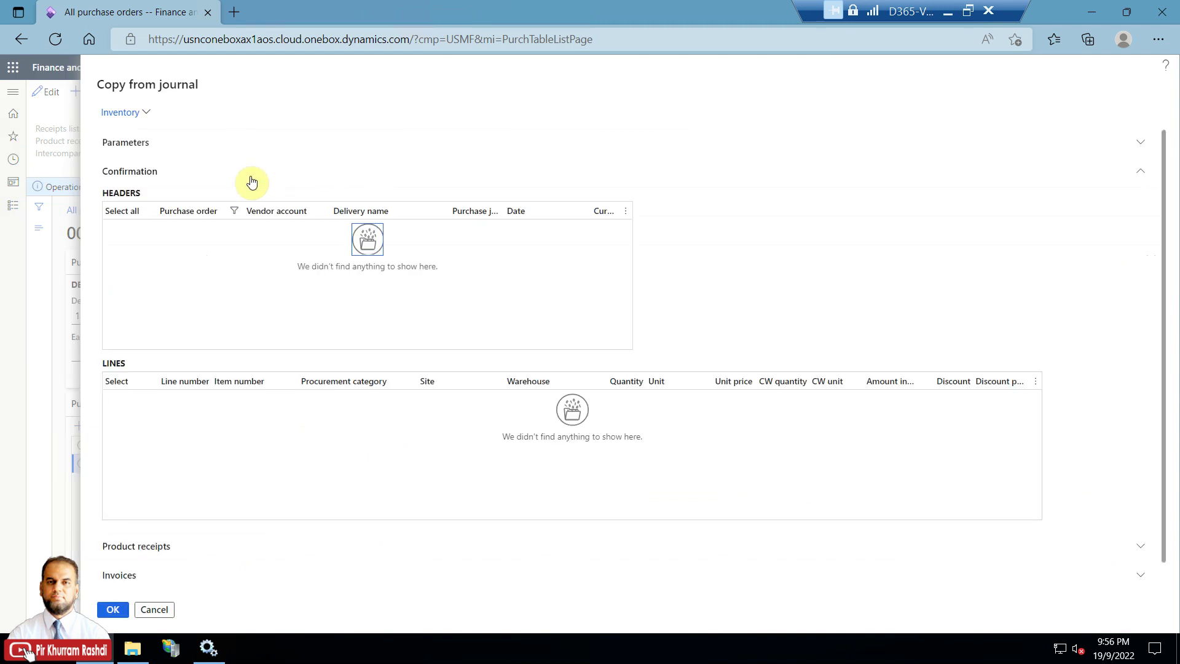
left_click(252, 181)
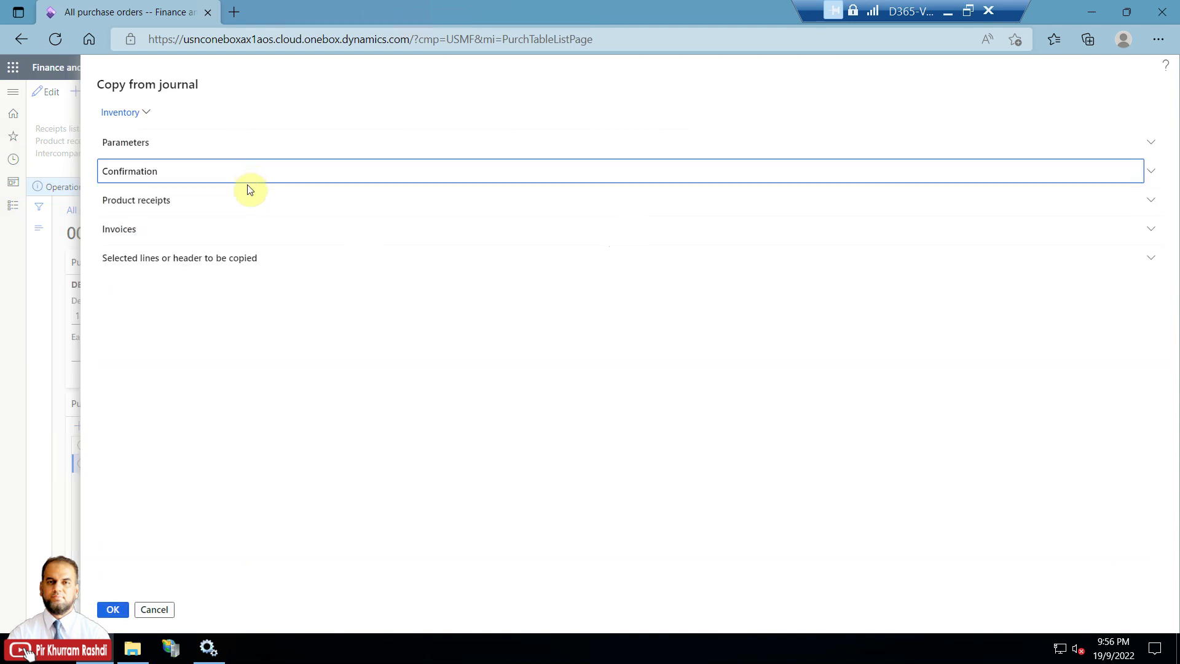
left_click(237, 203)
left_click(236, 202)
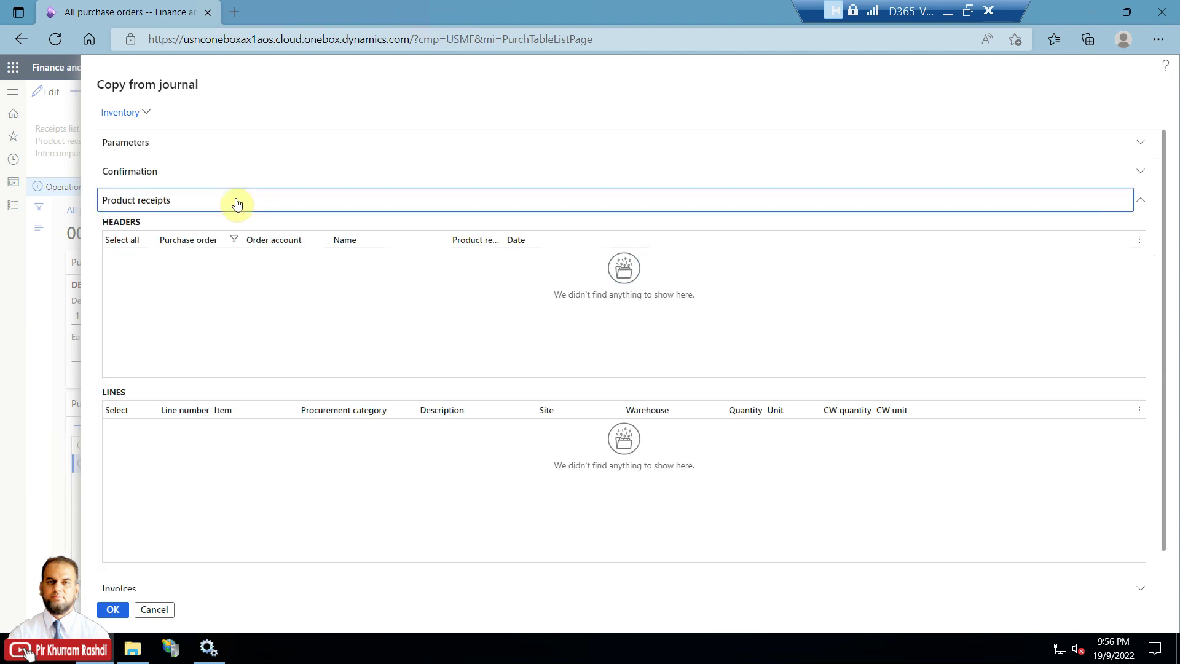
left_click(225, 148)
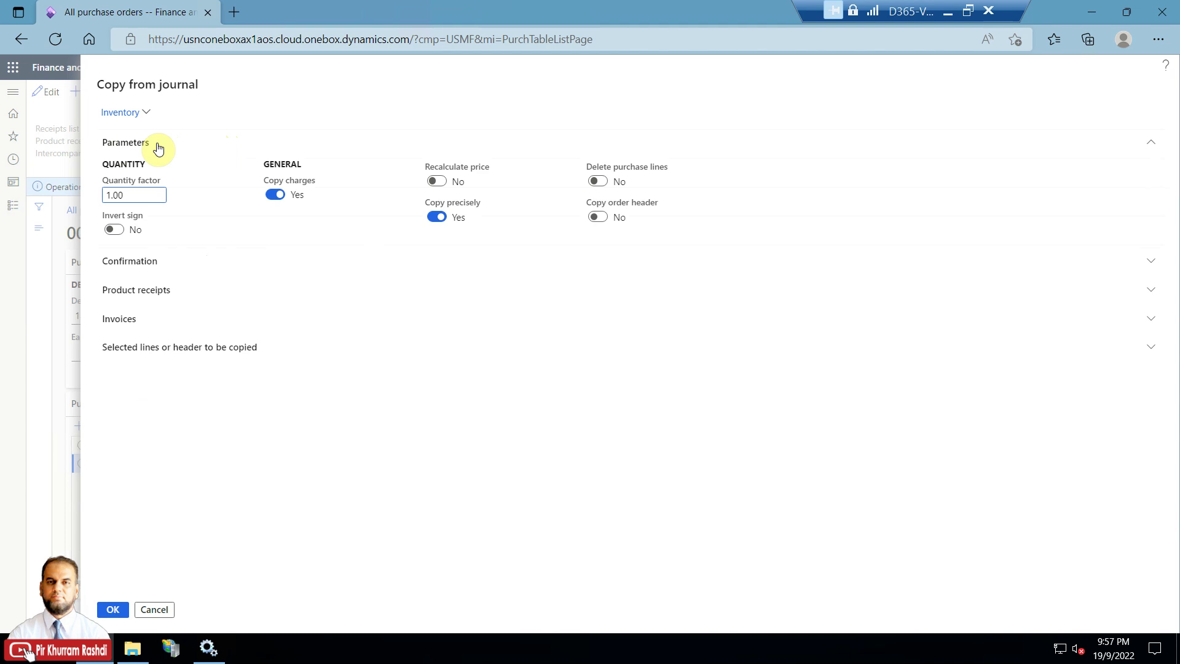
Step: List the invoices of all purchase orders by clearing the purchase order filter, and look through their headers
left_click(126, 320)
left_click(127, 320)
left_click(128, 320)
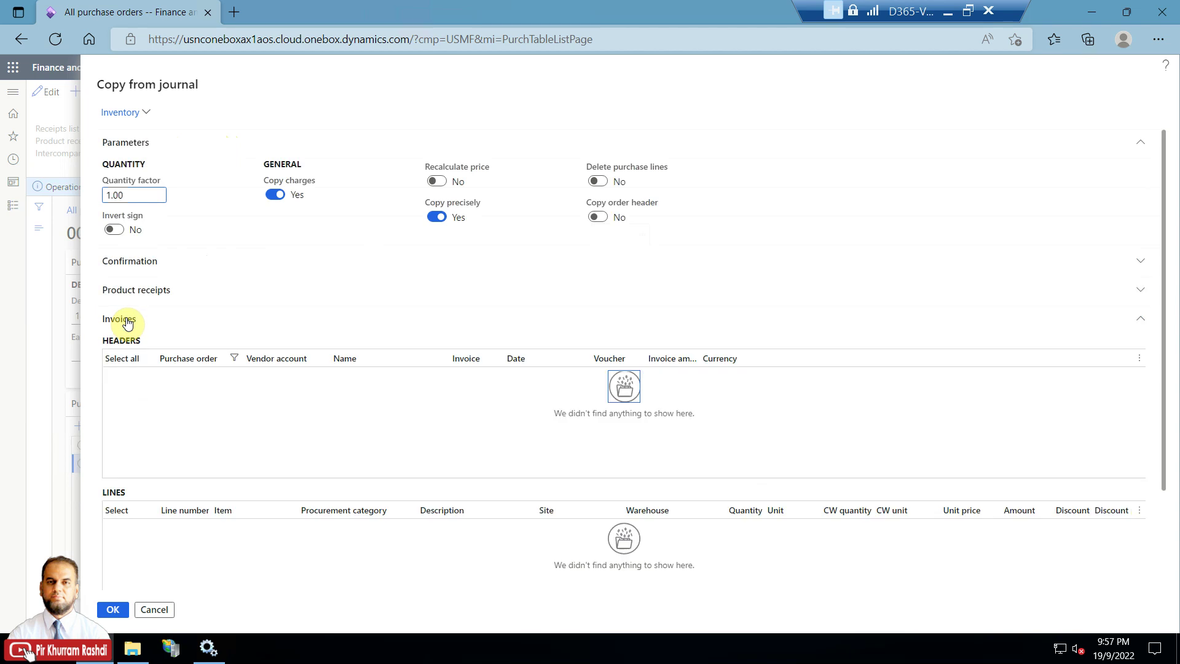
left_click(238, 362)
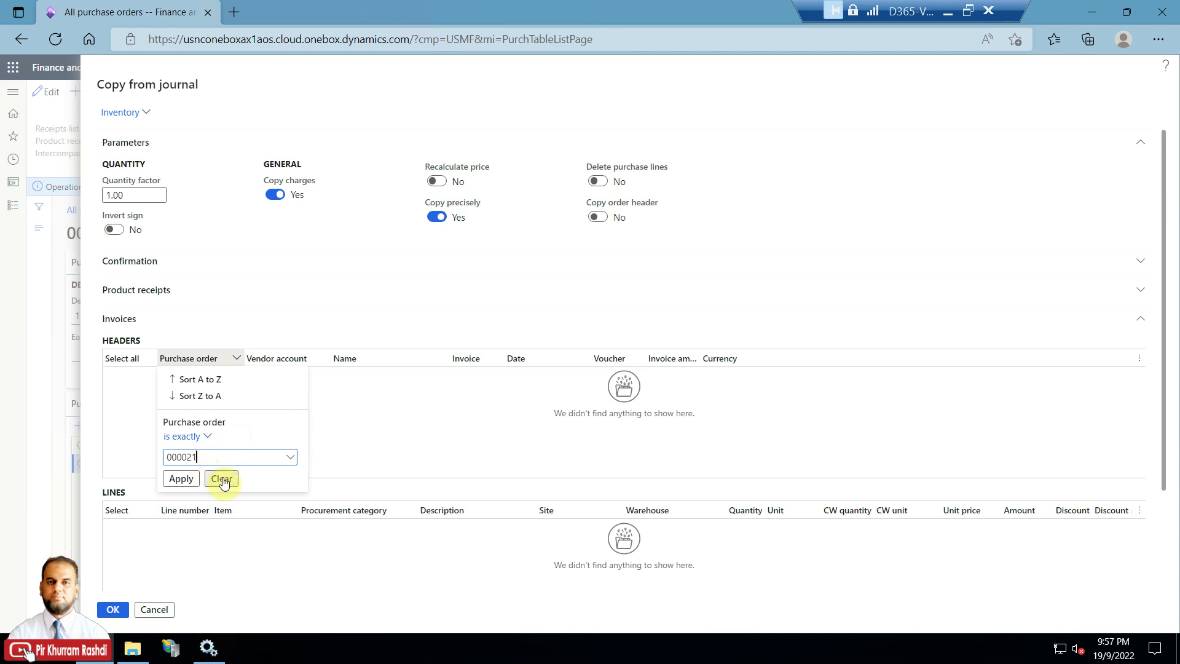
left_click(222, 479)
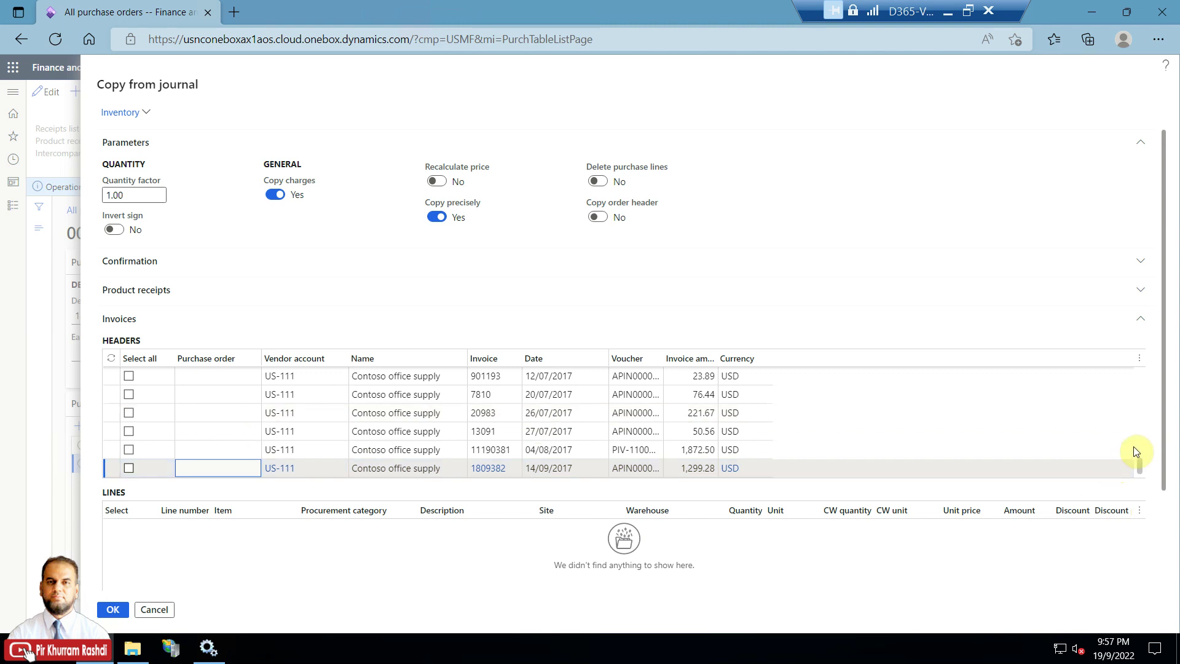
left_click_drag(1141, 464, 1151, 358)
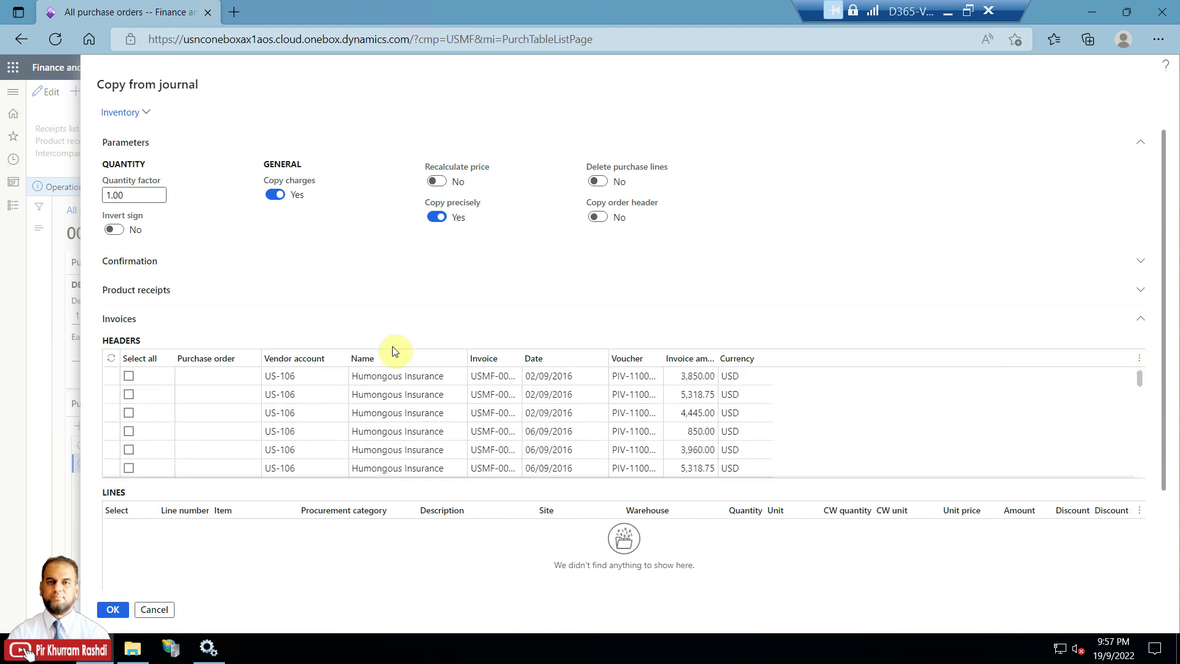
Step: Clear the purchase order filter on the product receipts and browse up to the December 2016 receipts
left_click(150, 291)
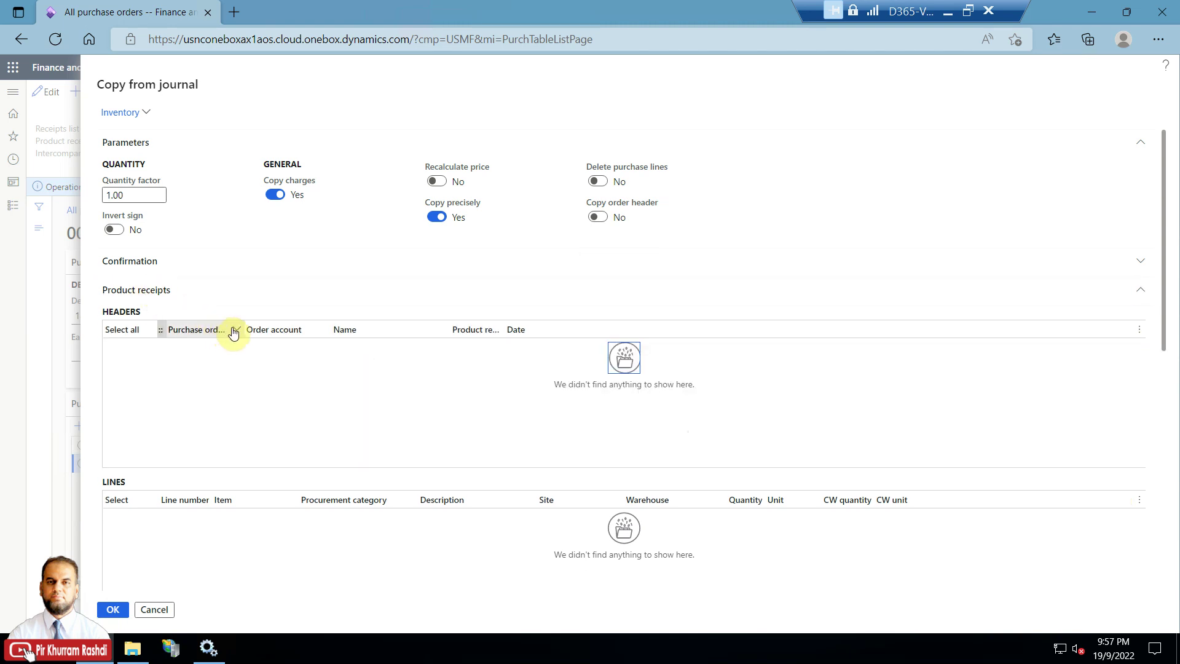
left_click(238, 332)
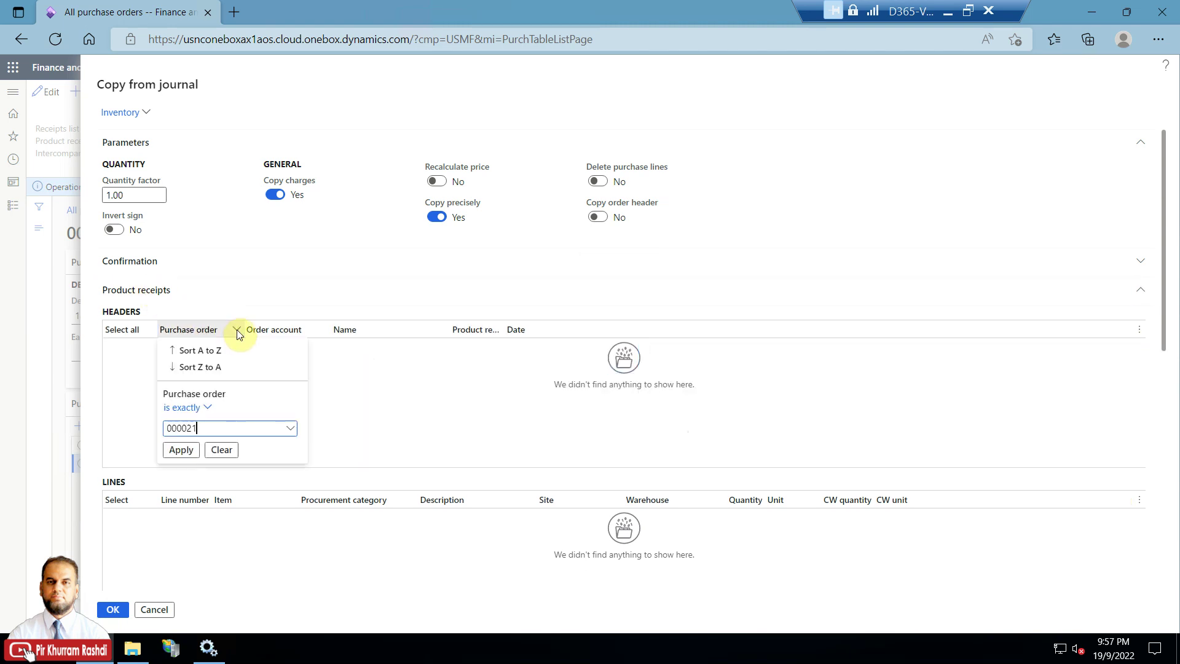
left_click(221, 450)
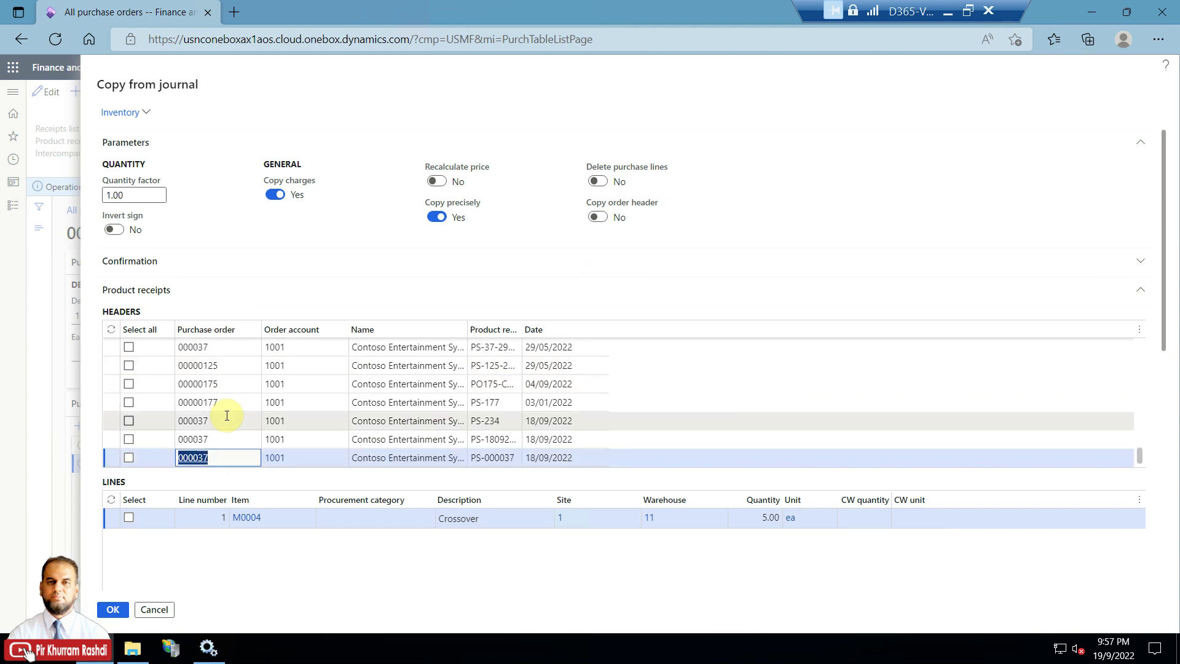
scroll(226, 410, "up", 5)
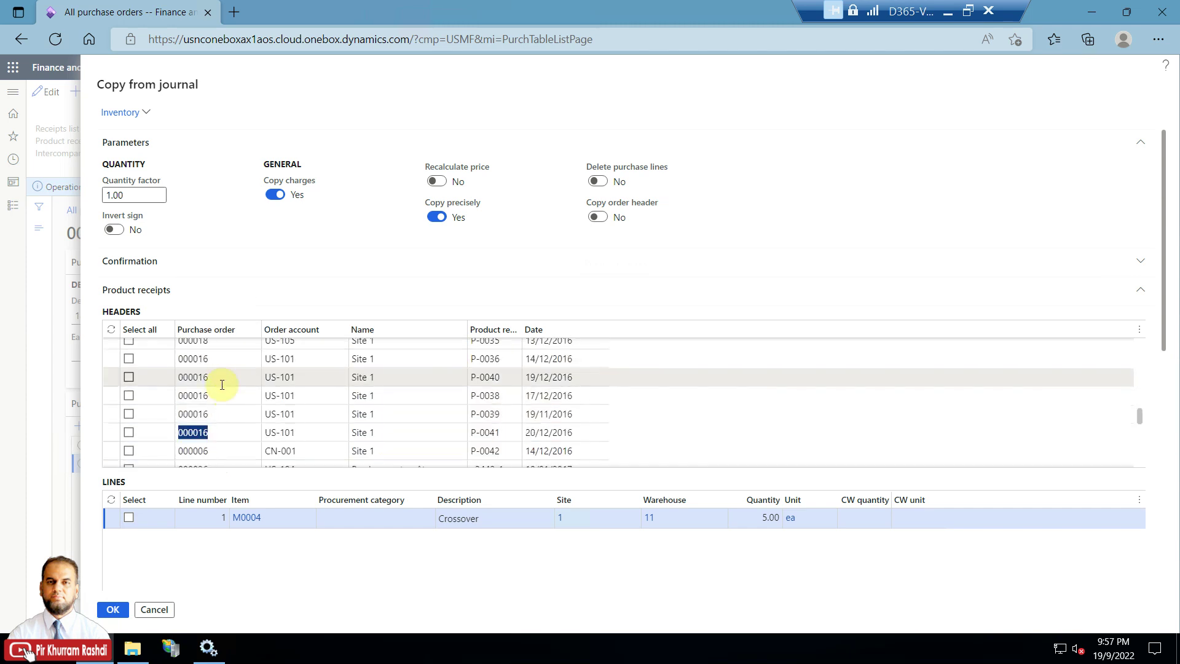
Step: Select the 19/12/2016 Site 1 product receipt and the M0004 Crossover line, and copy the selection into the purchase order
left_click(131, 376)
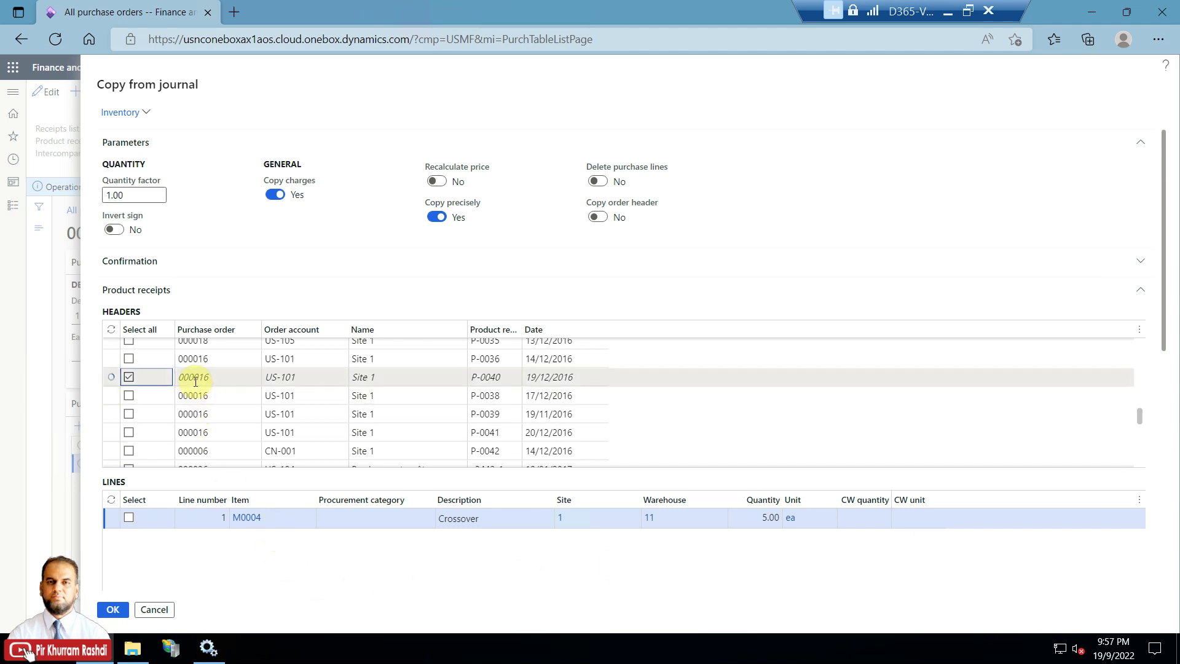
left_click(129, 519)
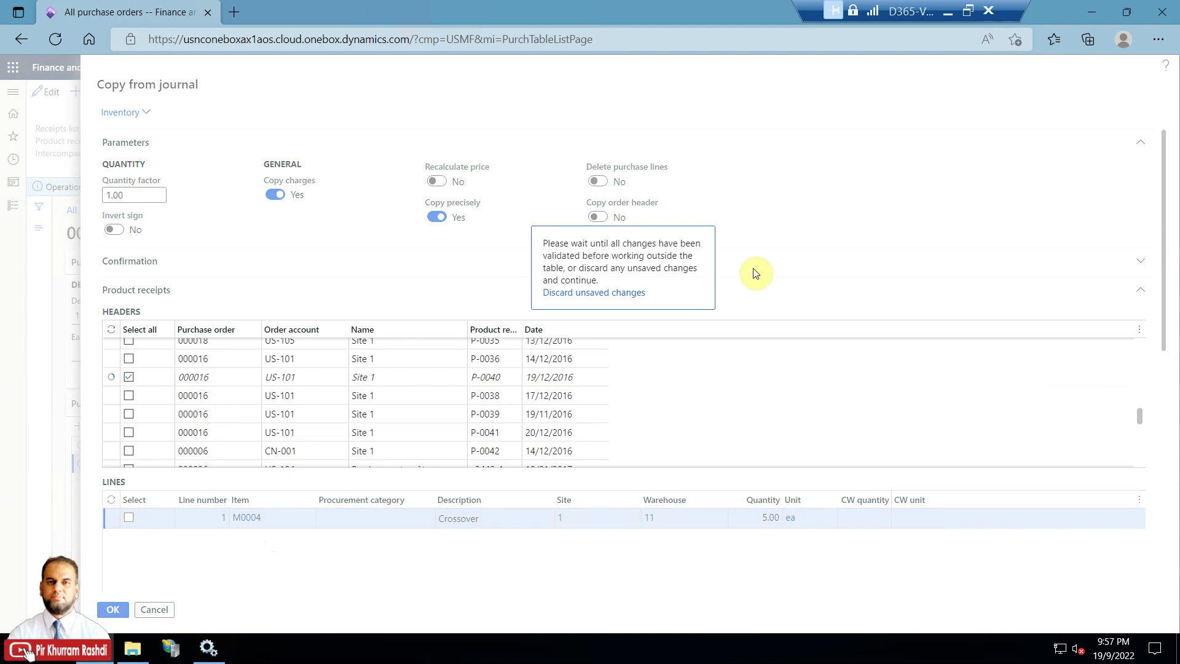
left_click(114, 610)
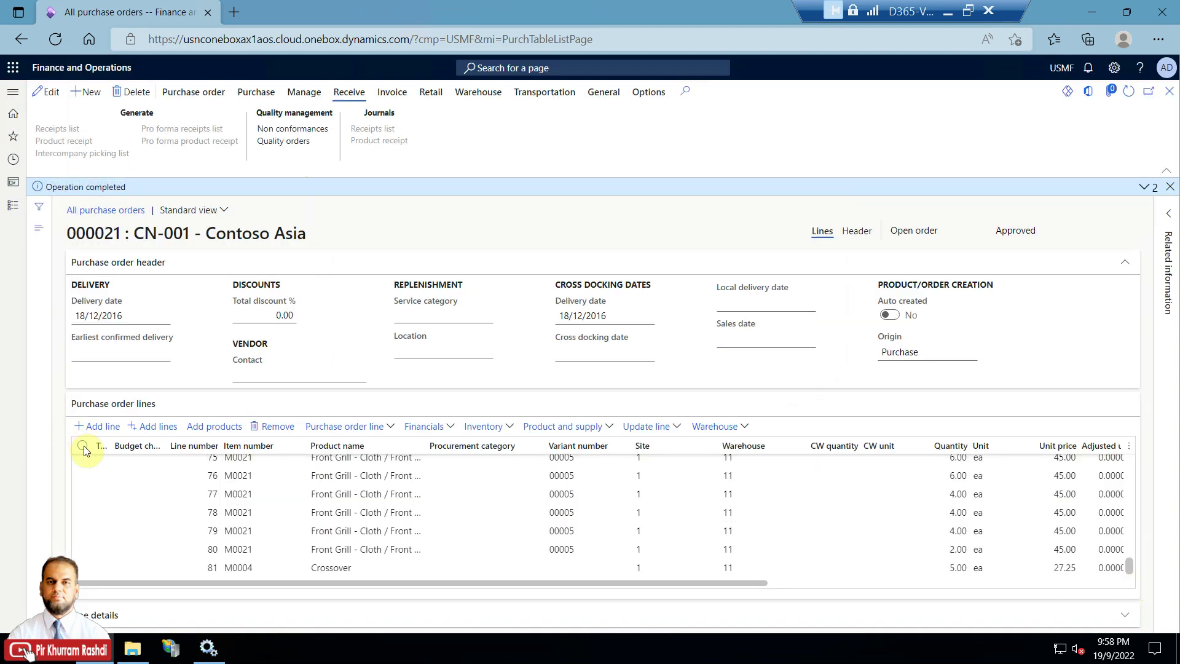
Step: Remove all lines from the Contoso Asia purchase order
left_click(83, 446)
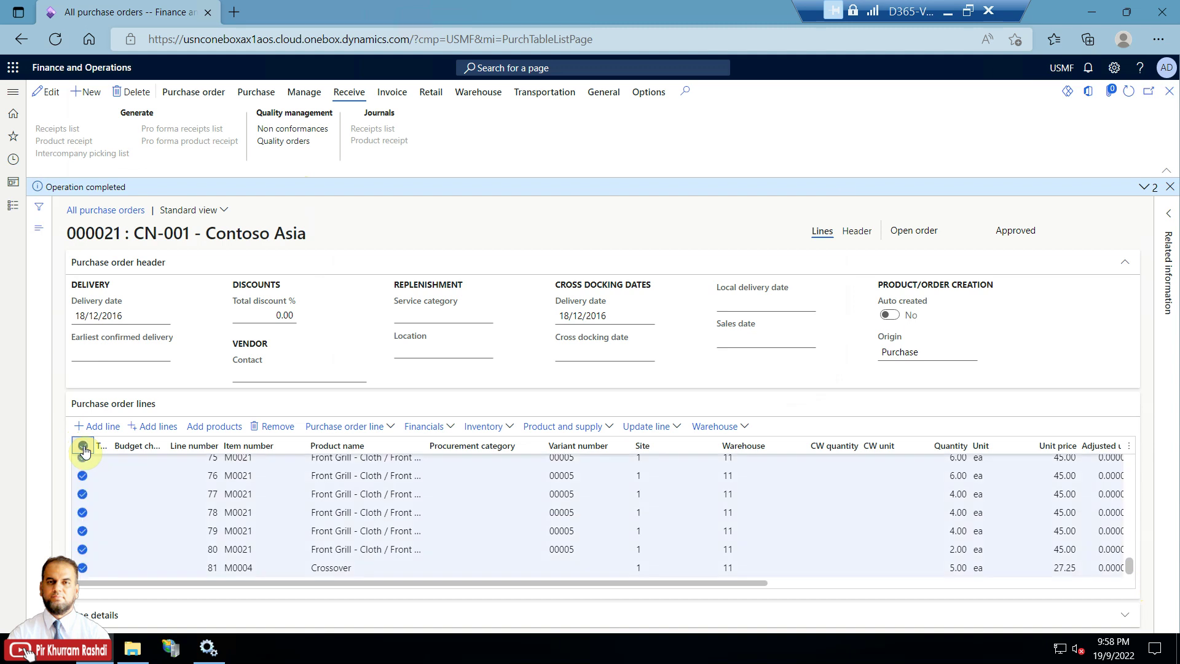
left_click(283, 427)
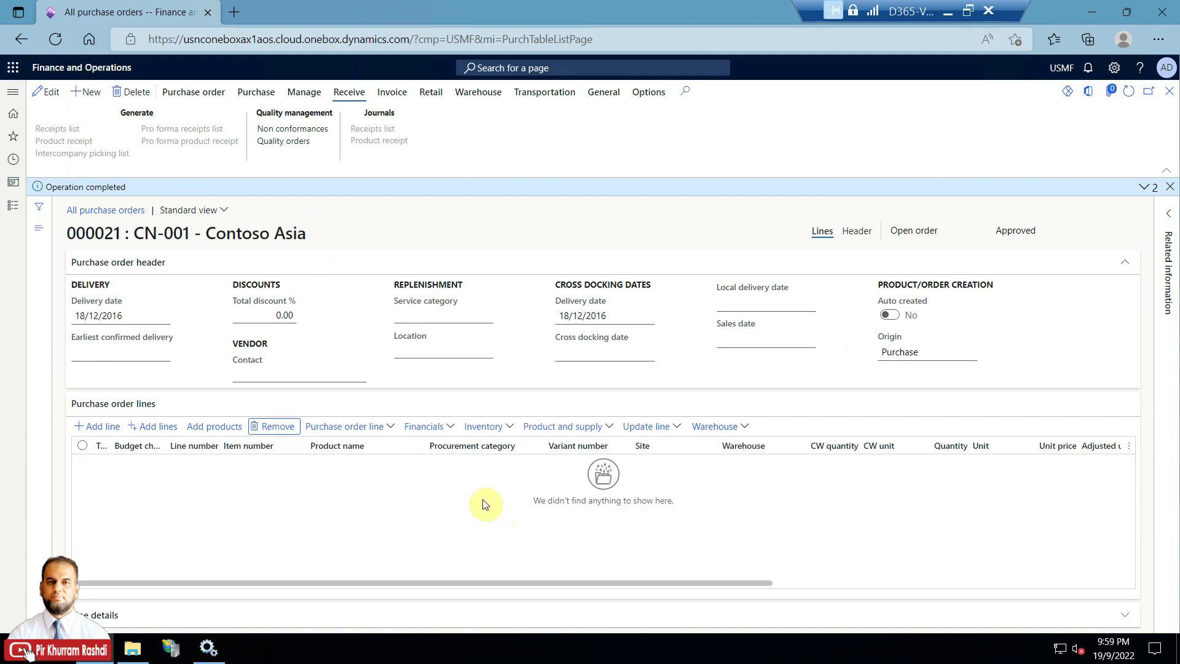
Step: Start copying from a journal again and clear the filter to list the product receipts of all purchase orders
left_click(389, 429)
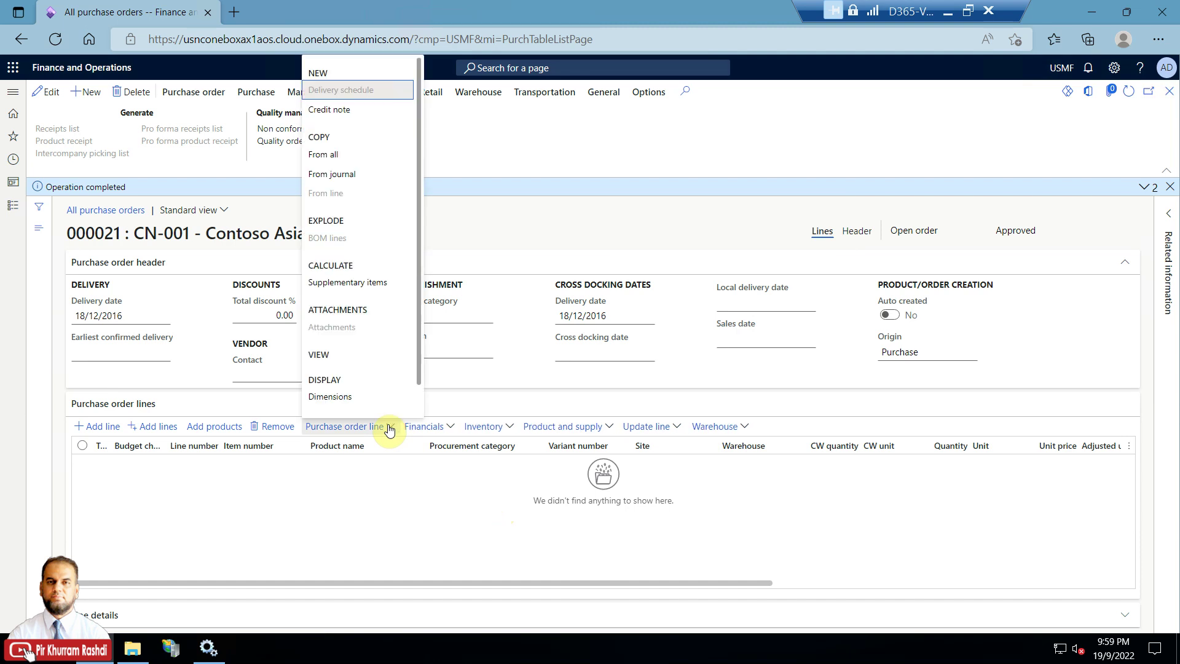
left_click(340, 179)
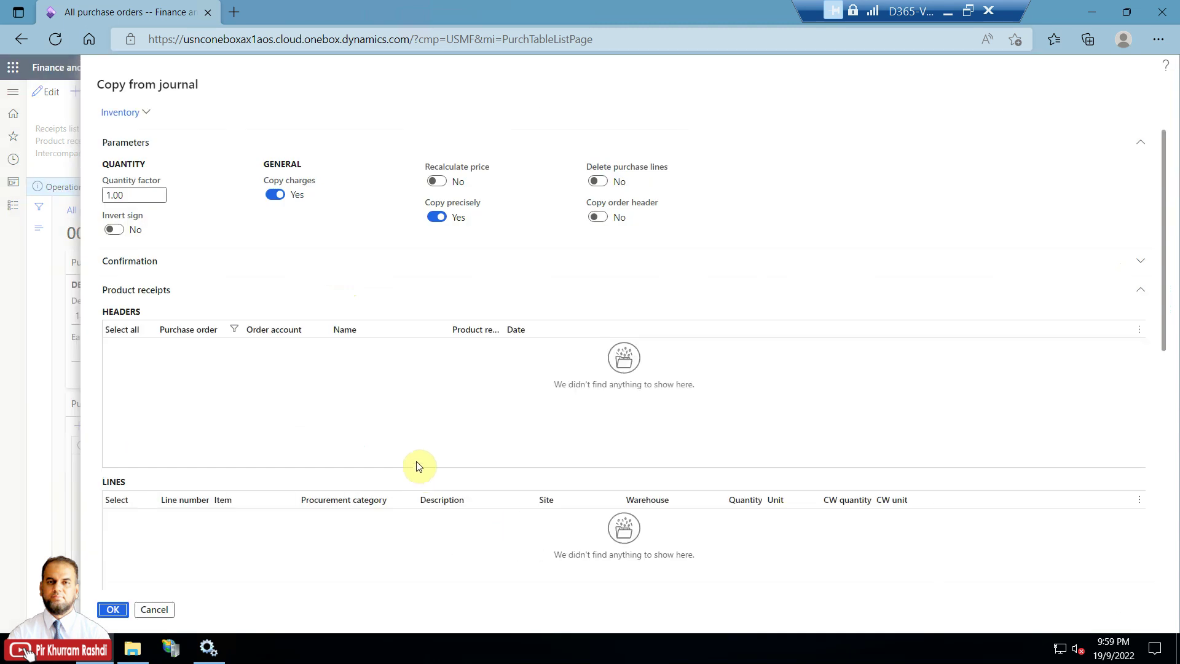
left_click(236, 330)
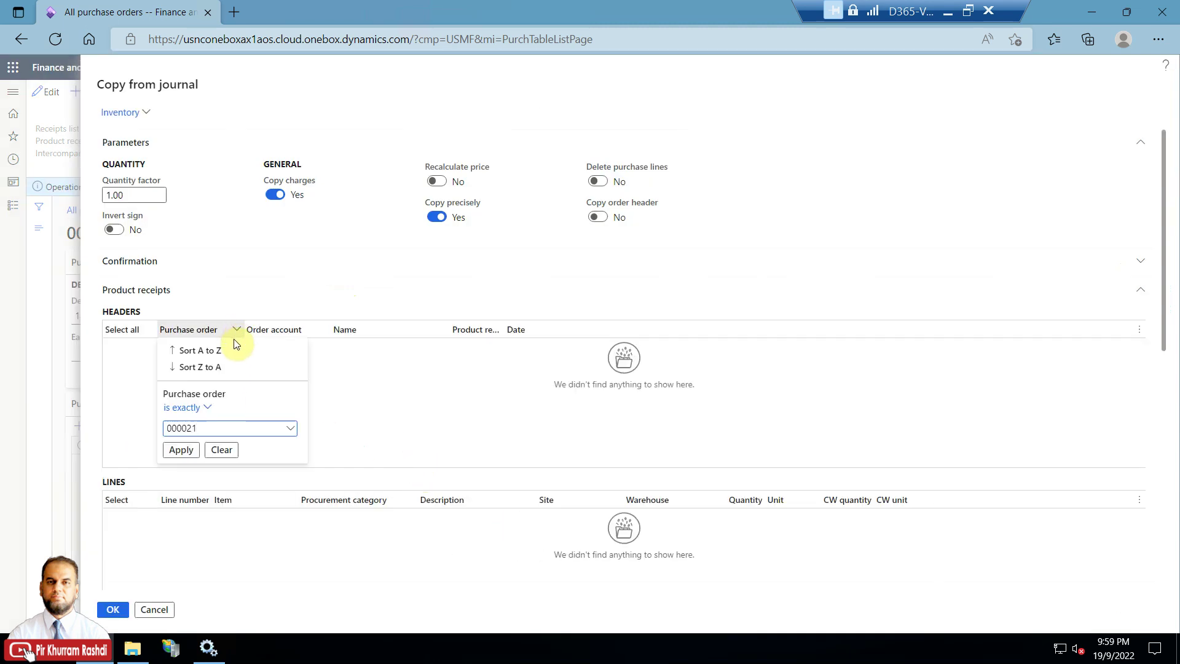
left_click(223, 450)
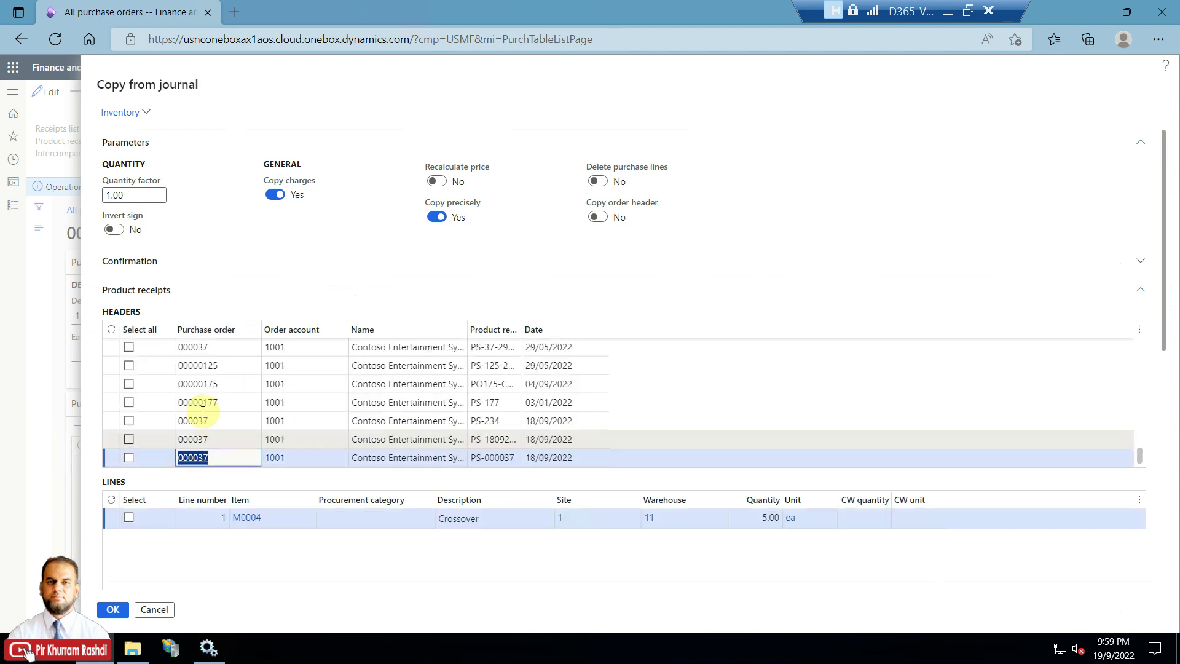
Step: Check the lines of the 04/09/2022 receipt, and select the 29/05/2022 receipt containing 40 ea of M0004 Crossover
left_click(214, 384)
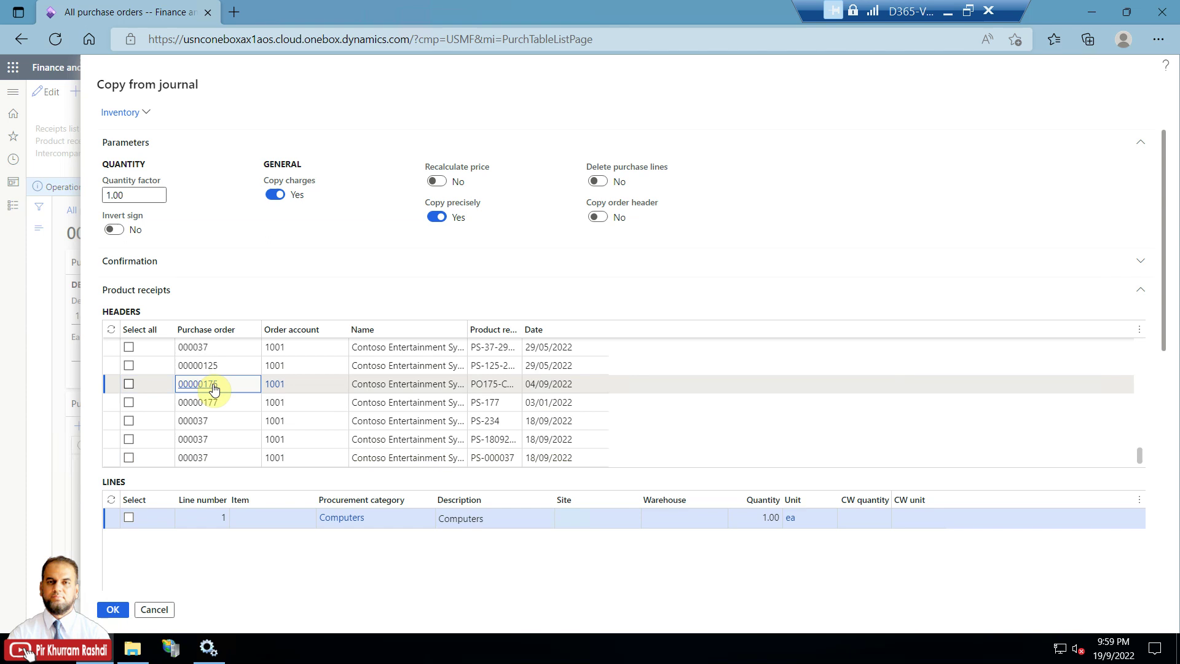
left_click(188, 367)
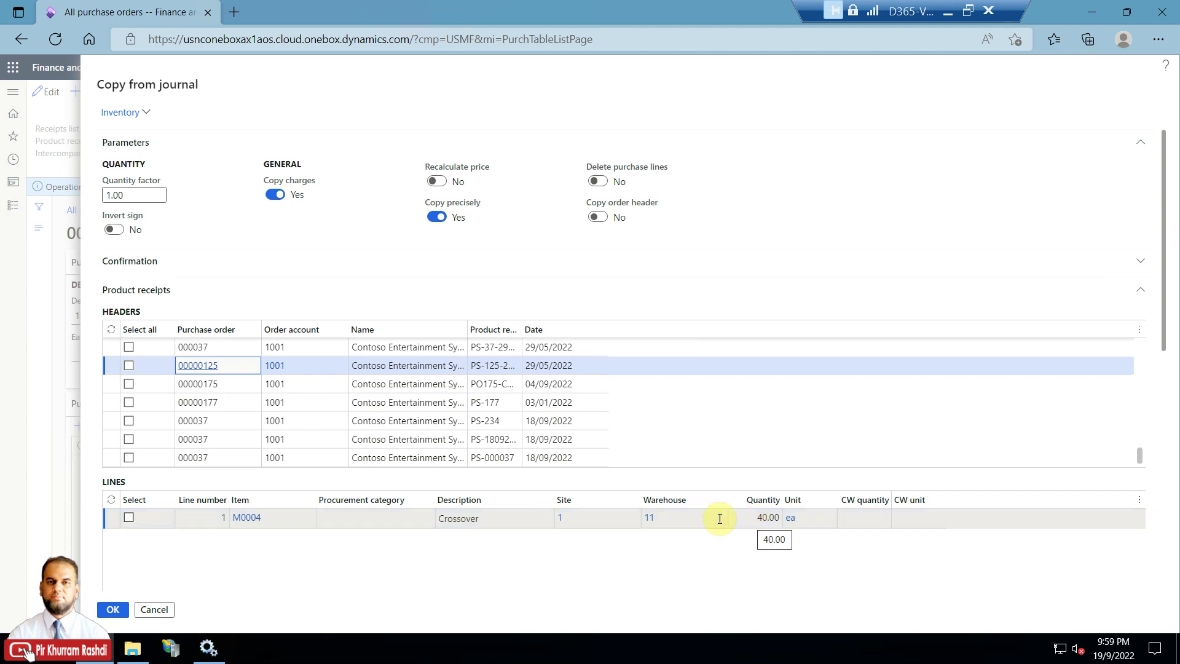
left_click(129, 365)
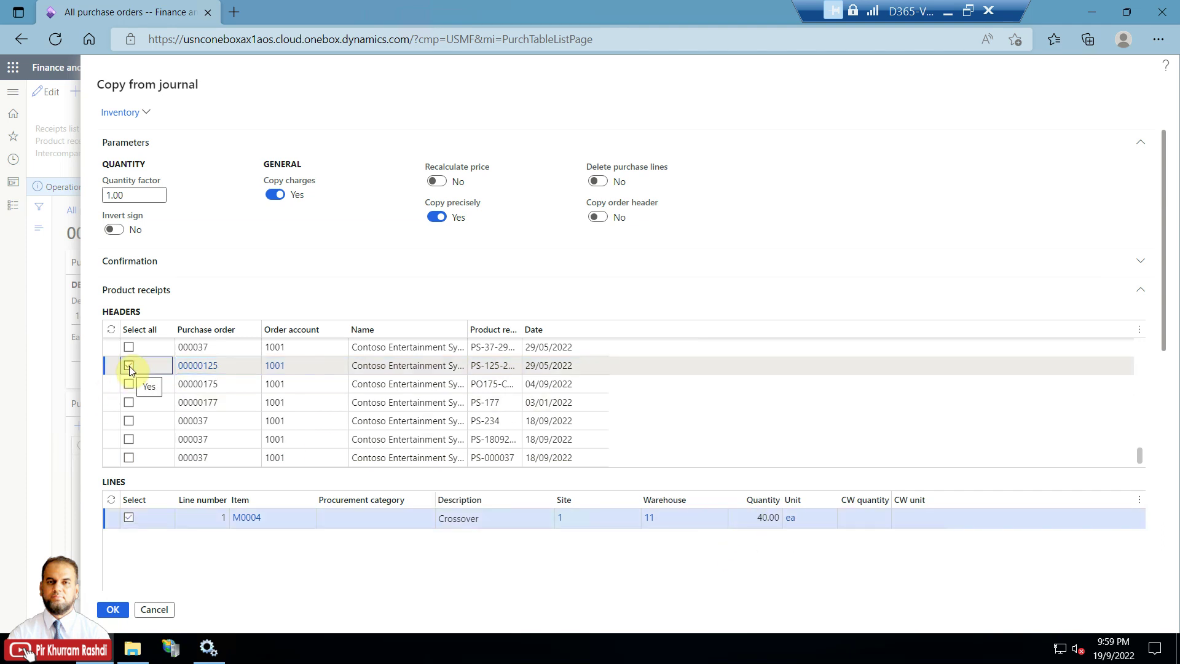
Step: Set the quantity factor to 2 with inverted sign, copy the selected receipt line into the purchase order and review its quantity
left_click(136, 195)
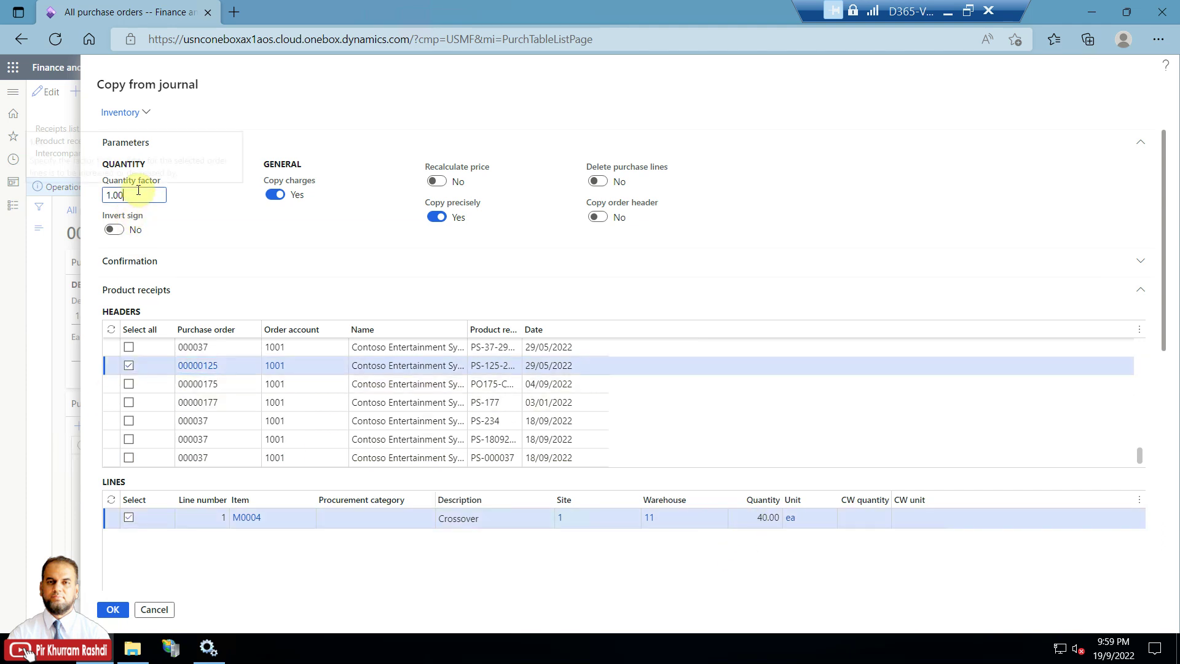
mouse_move(131, 184)
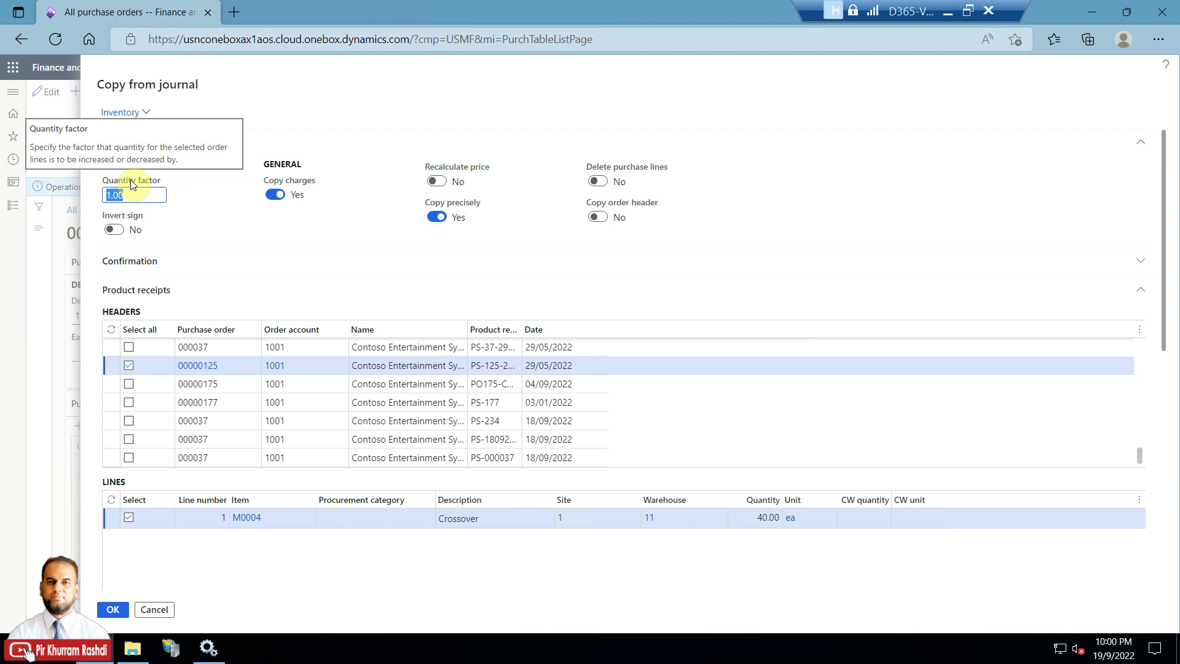
left_click(149, 196)
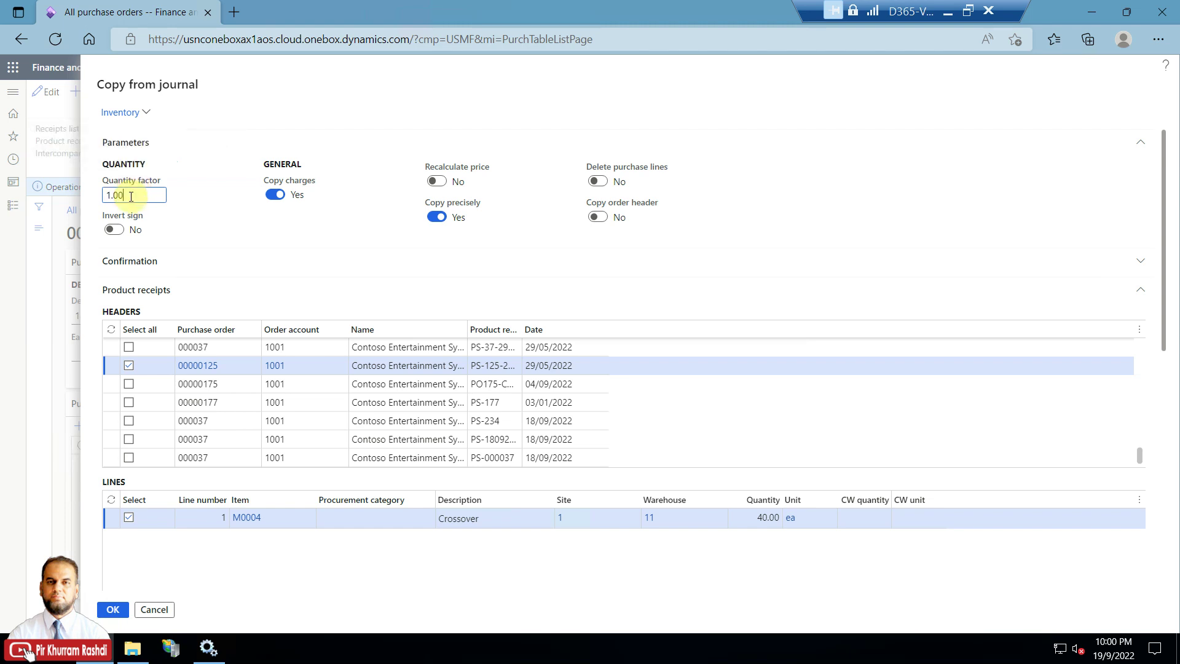
type("2")
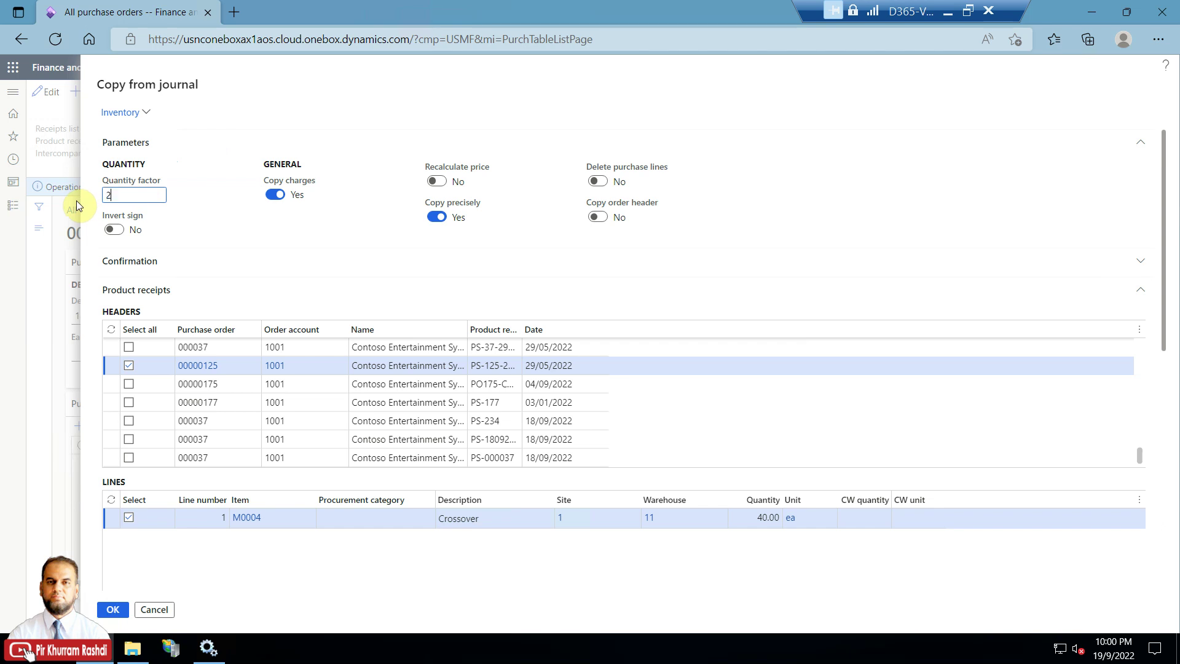
left_click(174, 203)
left_click(134, 229)
left_click(113, 609)
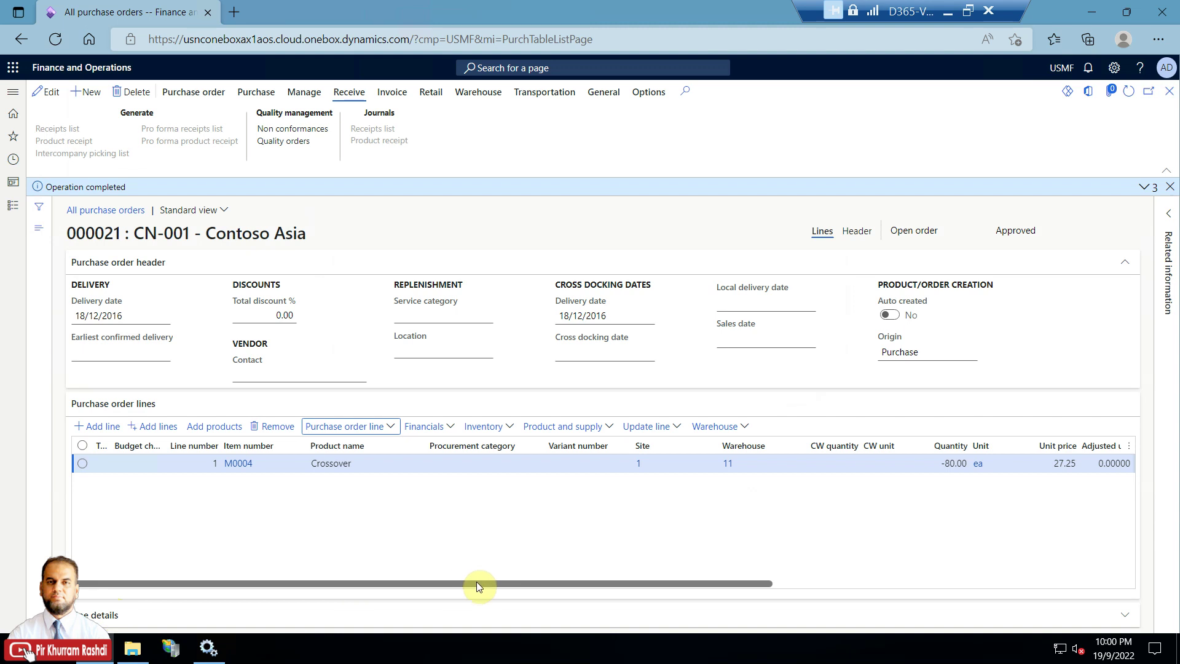
left_click_drag(476, 582, 655, 583)
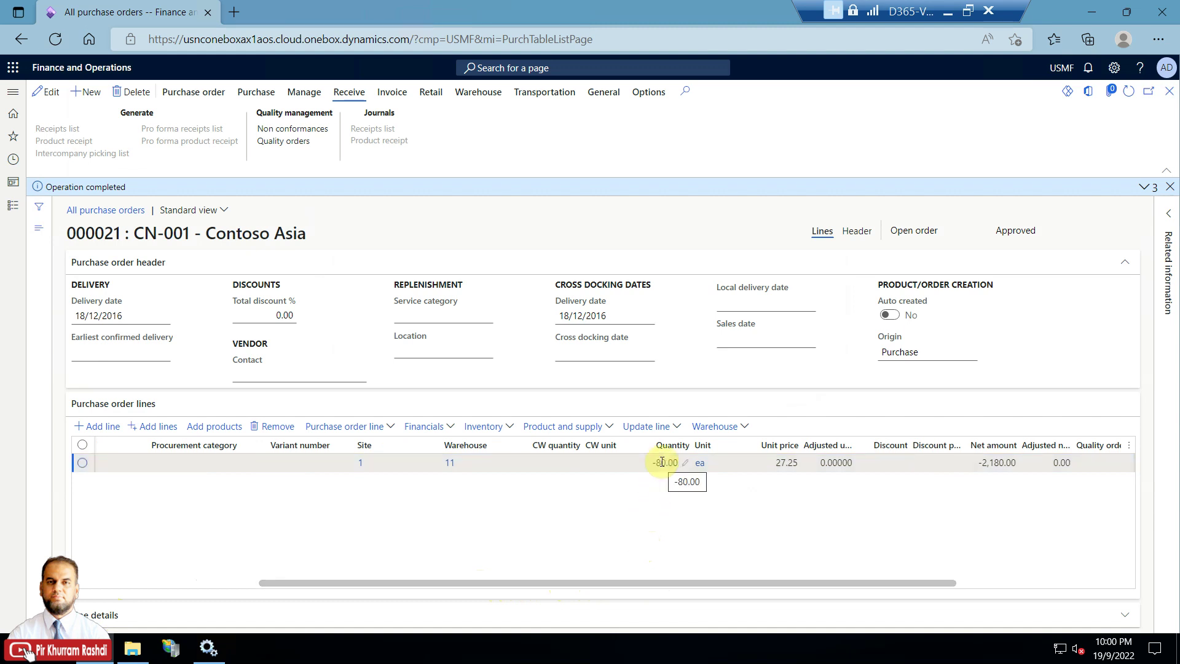
left_click_drag(644, 583, 324, 584)
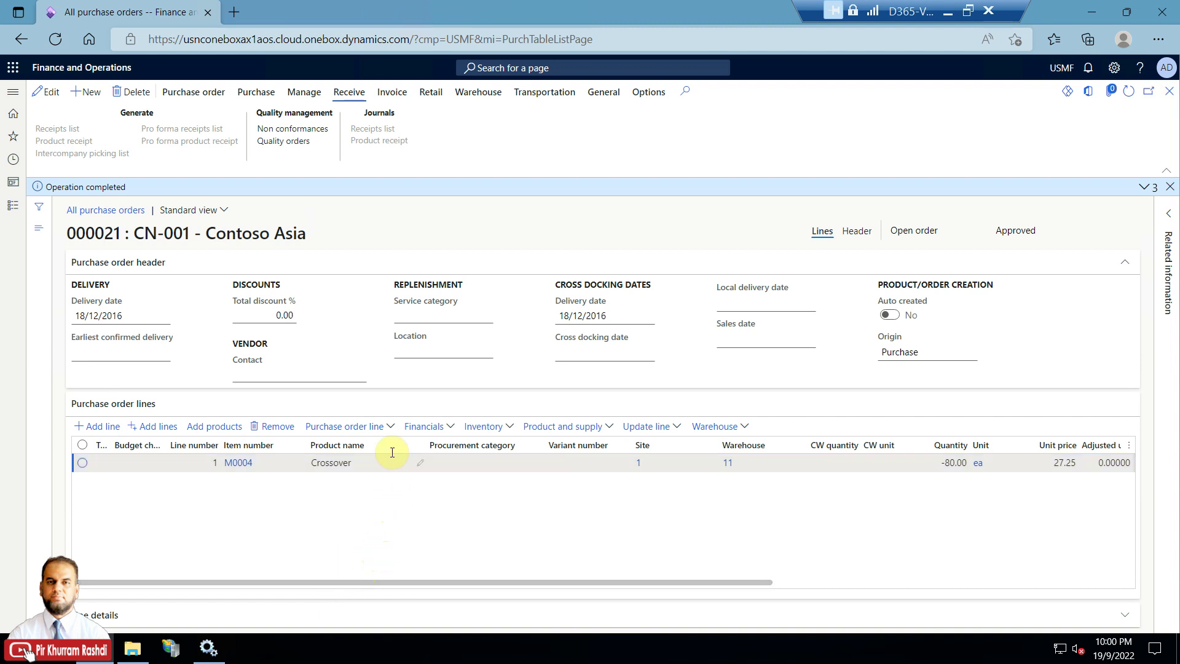
Step: Try to copy the order's M0004 Crossover line from existing lines using the Item+Quantity option
left_click(390, 425)
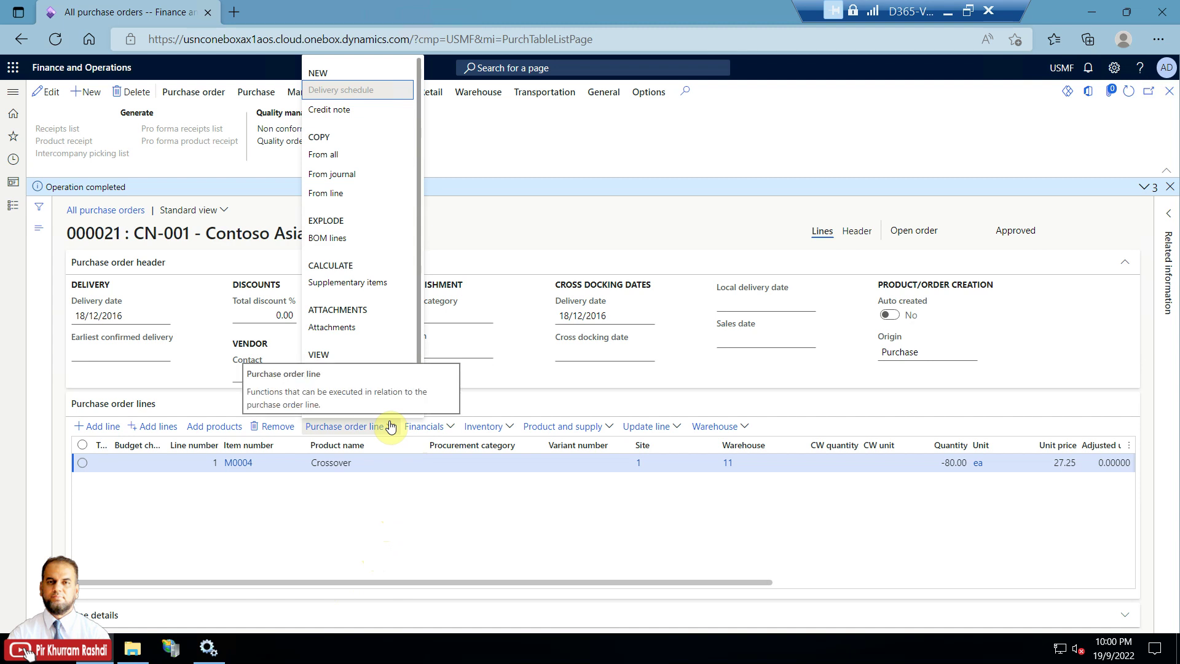
left_click(353, 194)
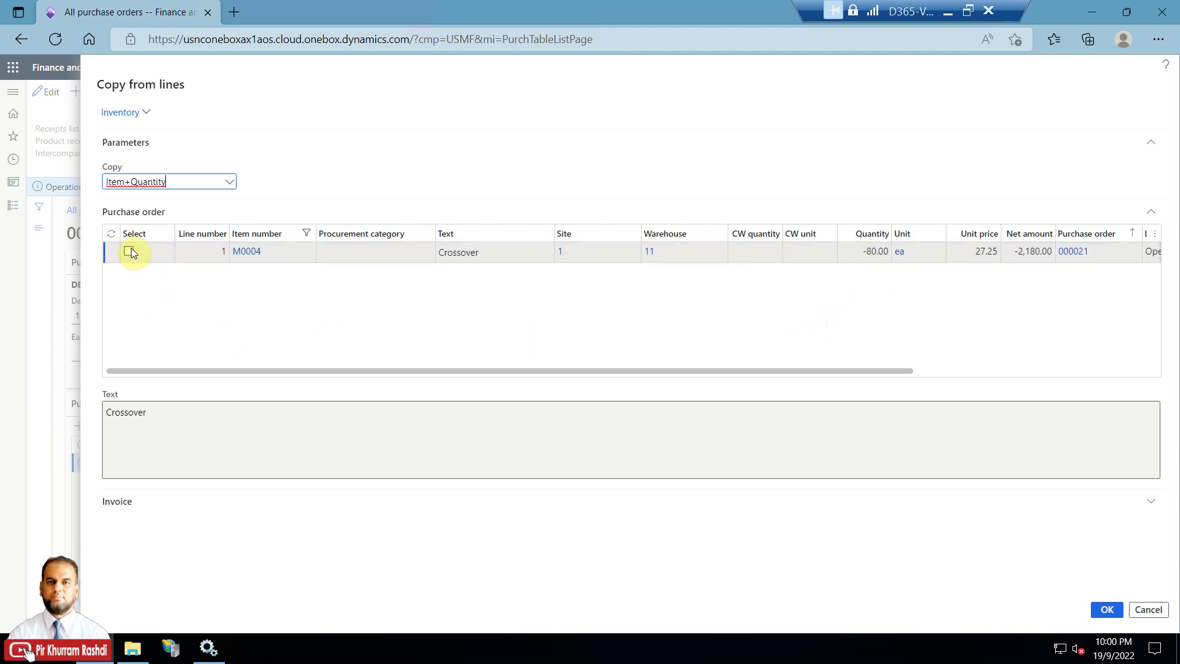
left_click(1104, 609)
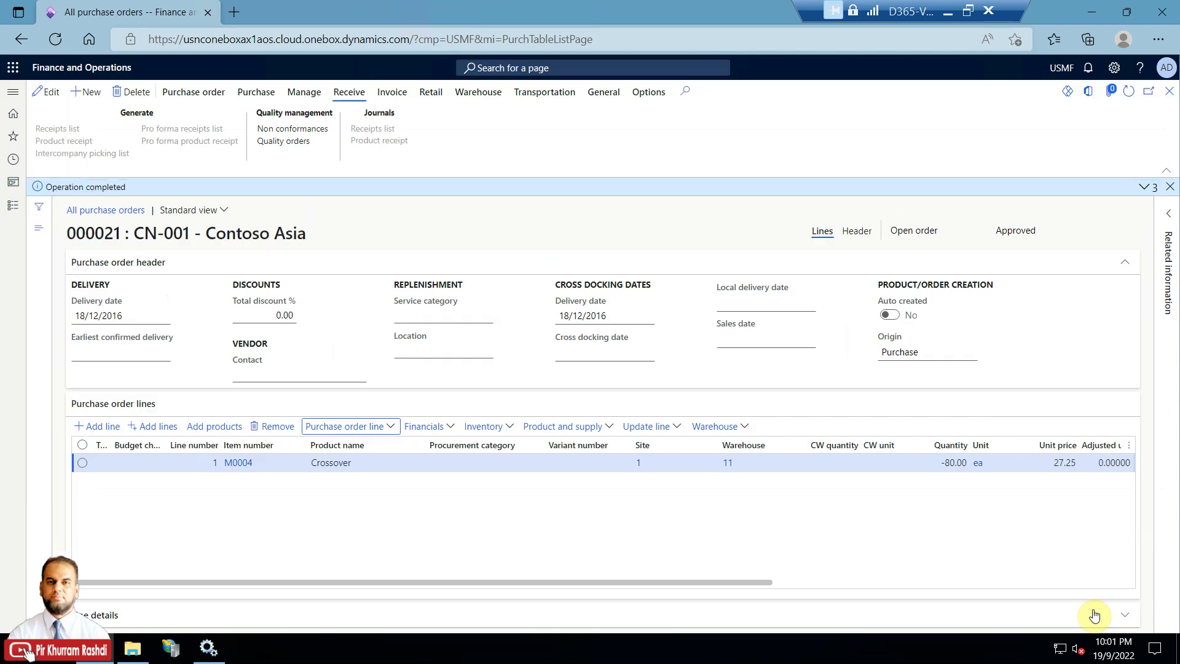
Step: Return to the dashboard and open the second-to-last Cave Wholesales sales order from Accounts receivable's list of all sales orders
left_click_drag(746, 581, 480, 584)
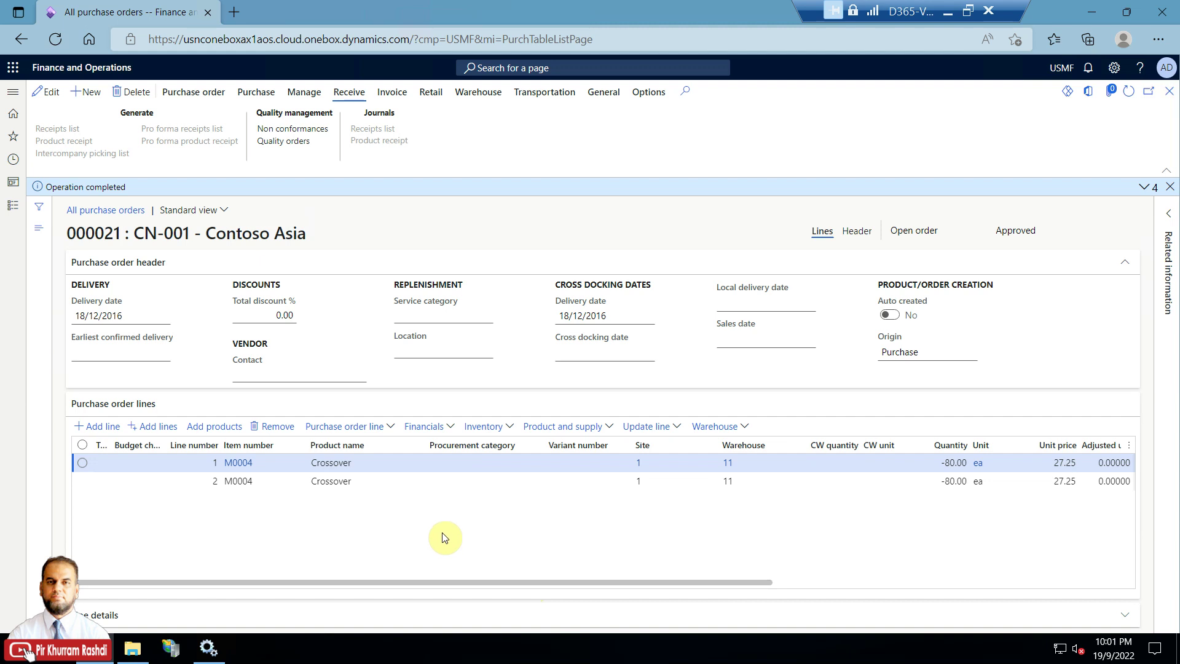
left_click(109, 71)
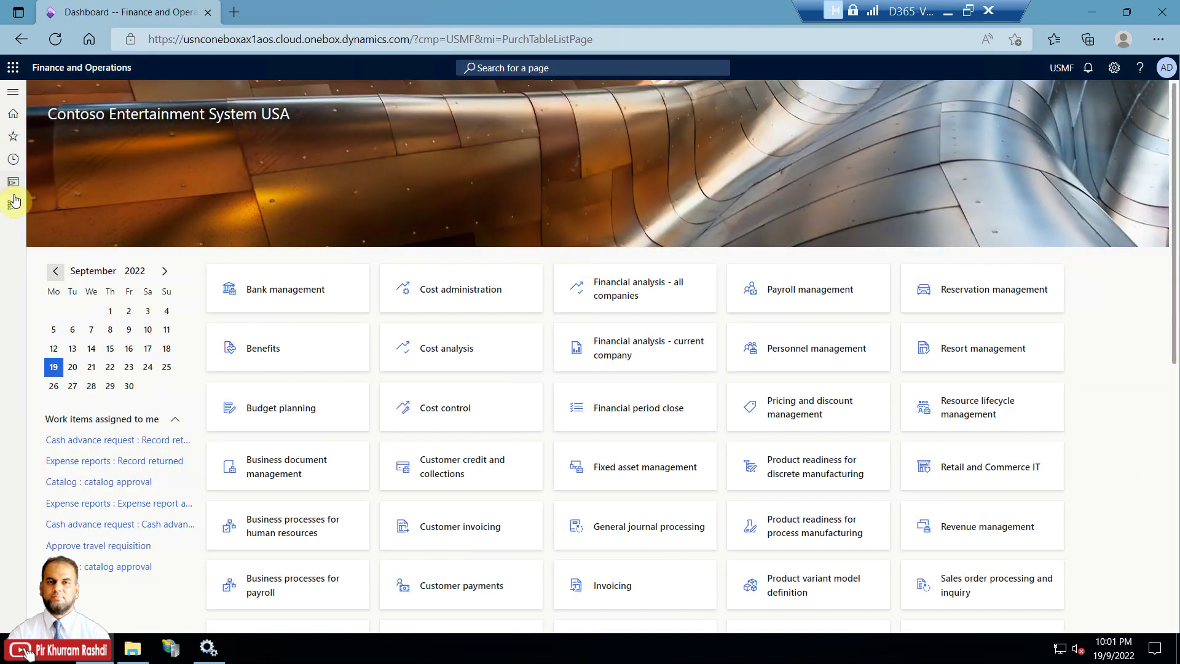
left_click(13, 205)
left_click(60, 252)
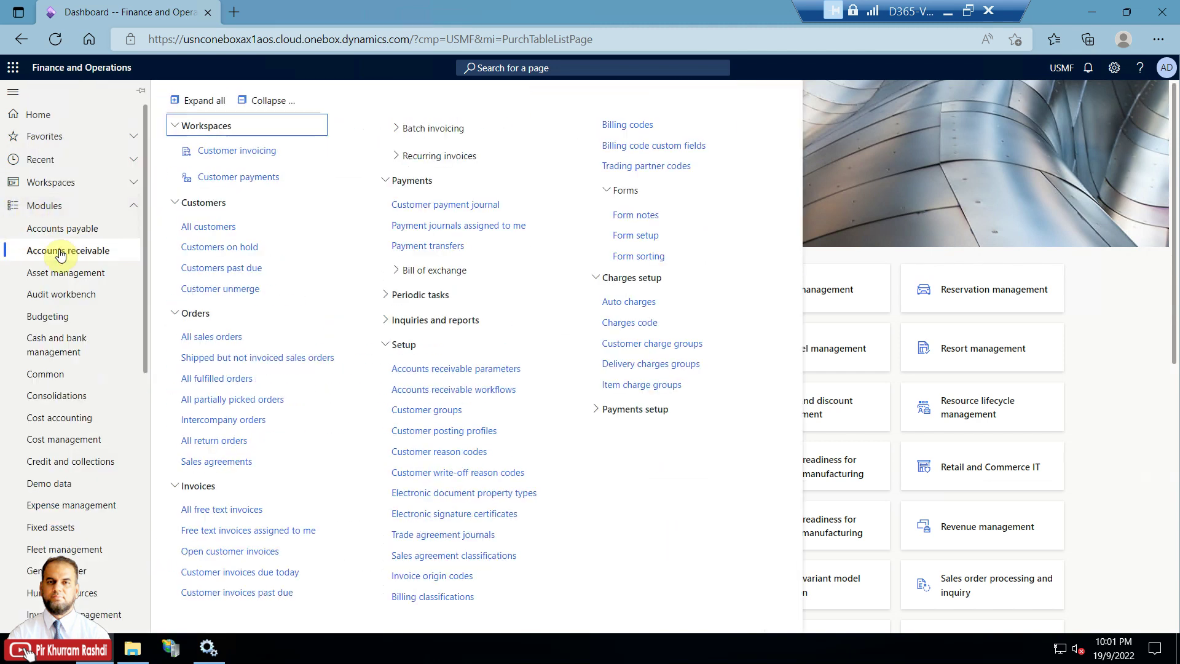
left_click(215, 339)
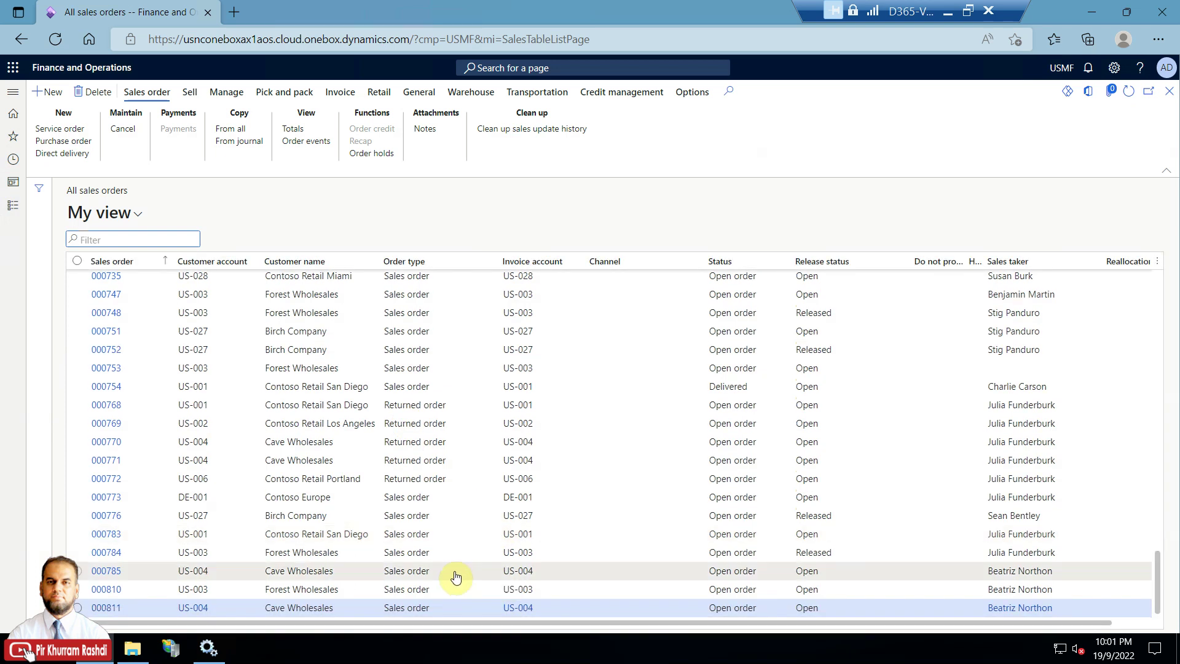
left_click(102, 572)
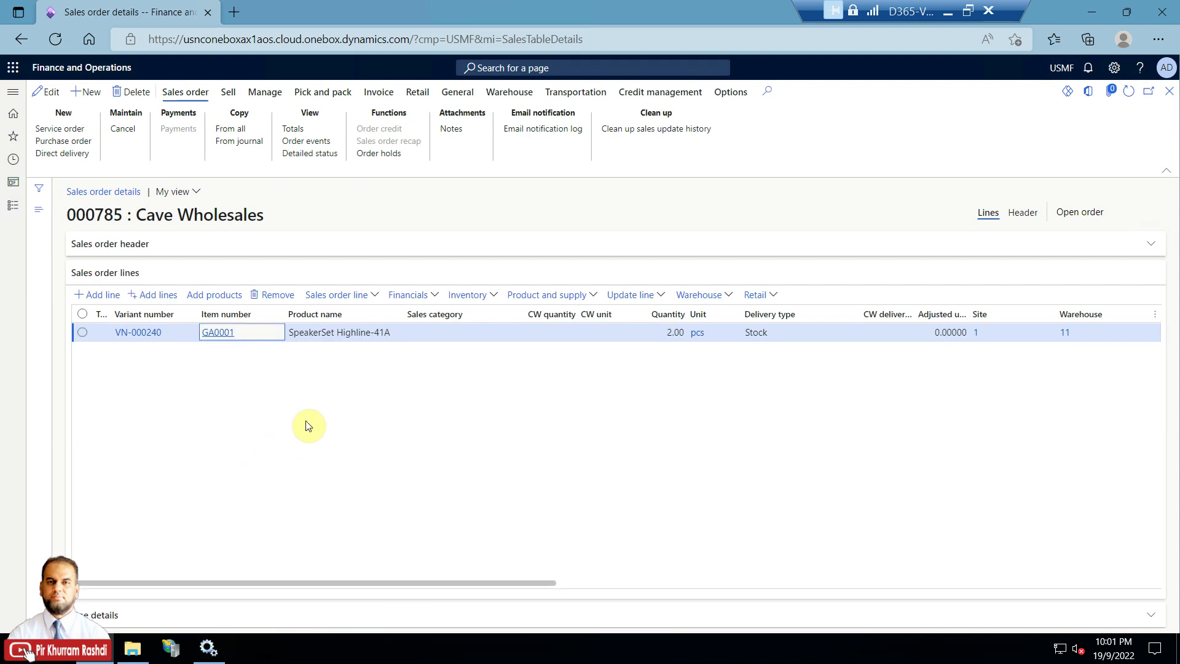
Step: Try to copy the GA0001 and GA0002 lines from the Cave Wholesales order created 23/07/2020 17:32:26 into the sales order
left_click(374, 302)
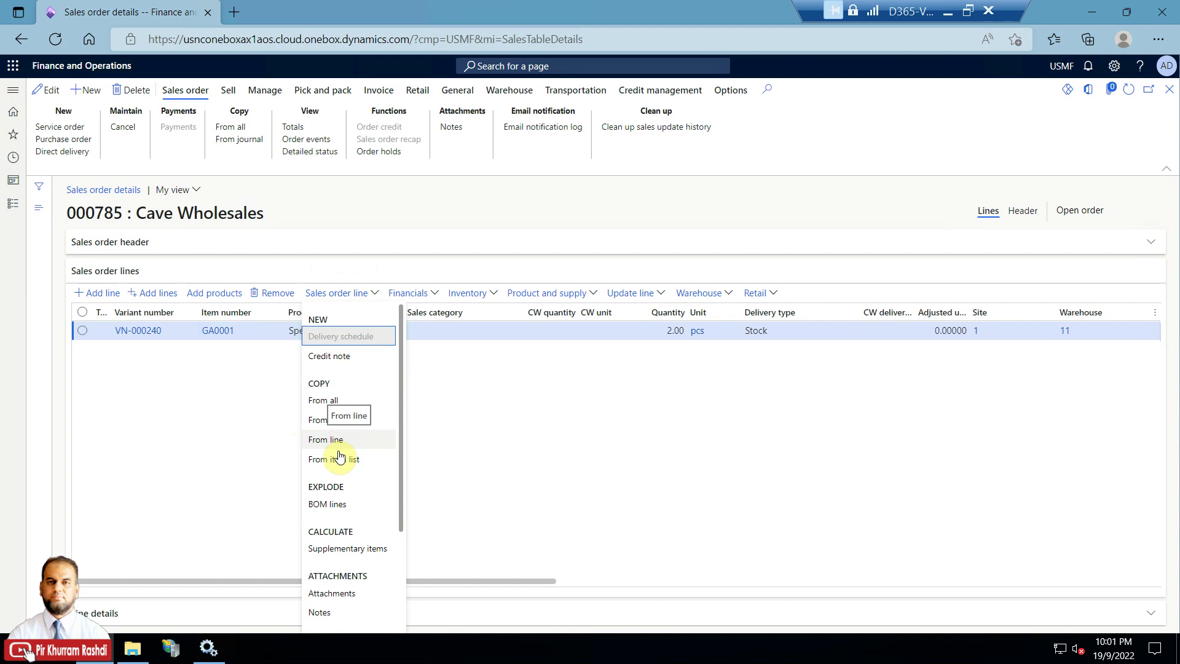
left_click(350, 399)
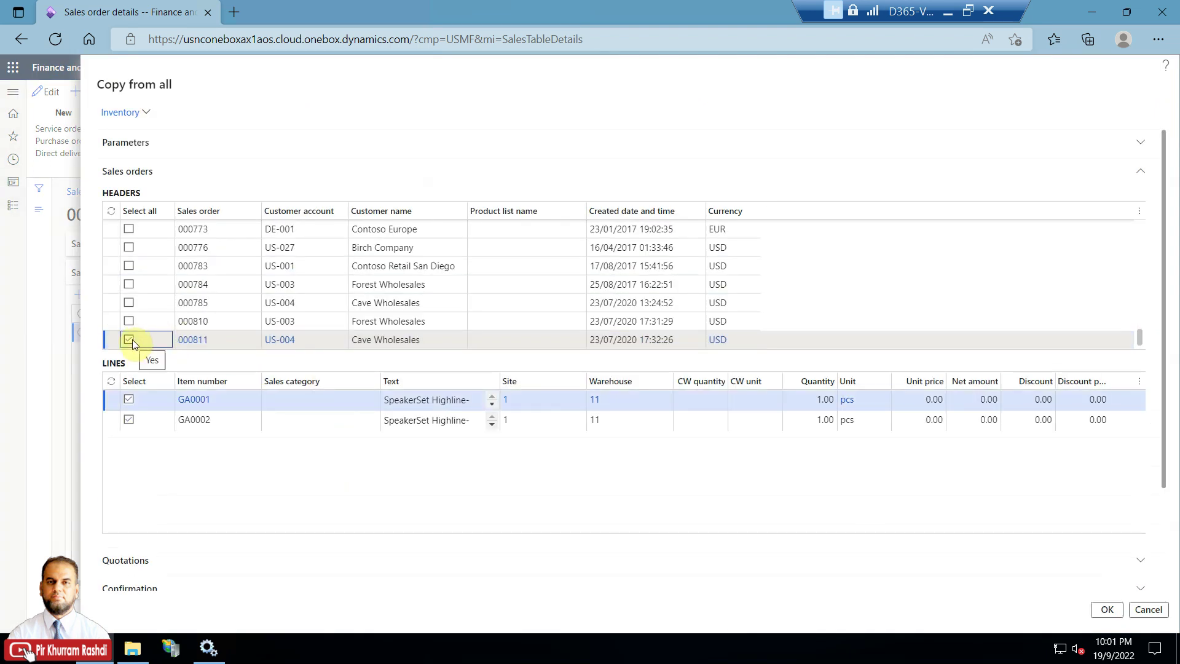
left_click(1110, 610)
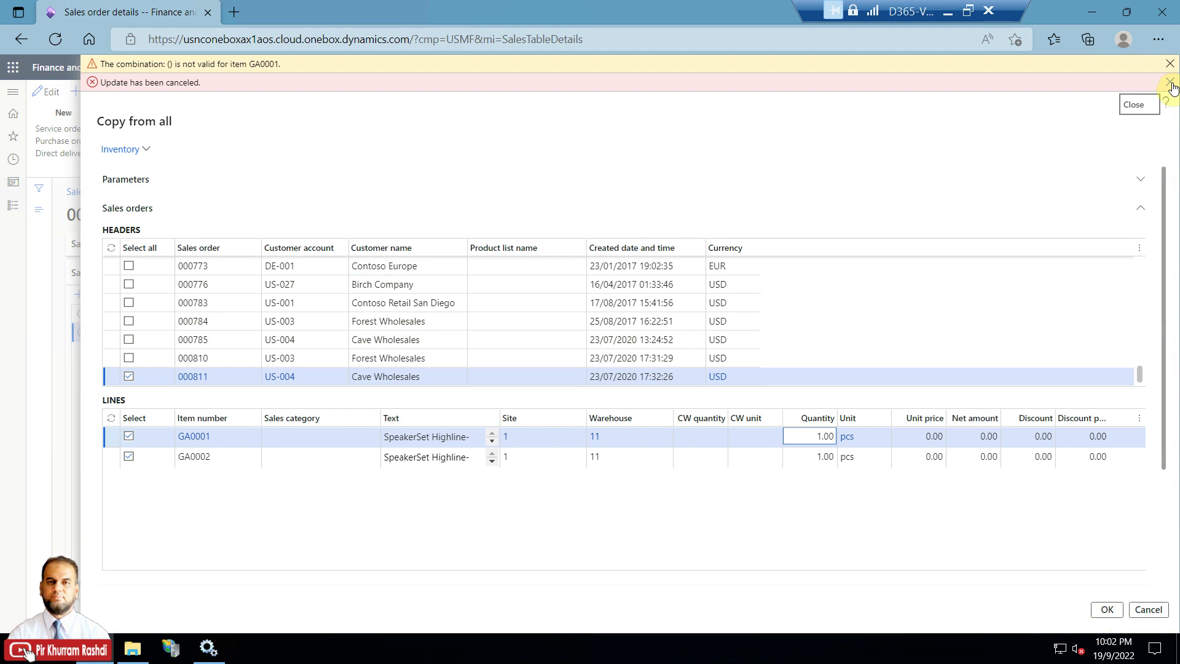
left_click(1171, 83)
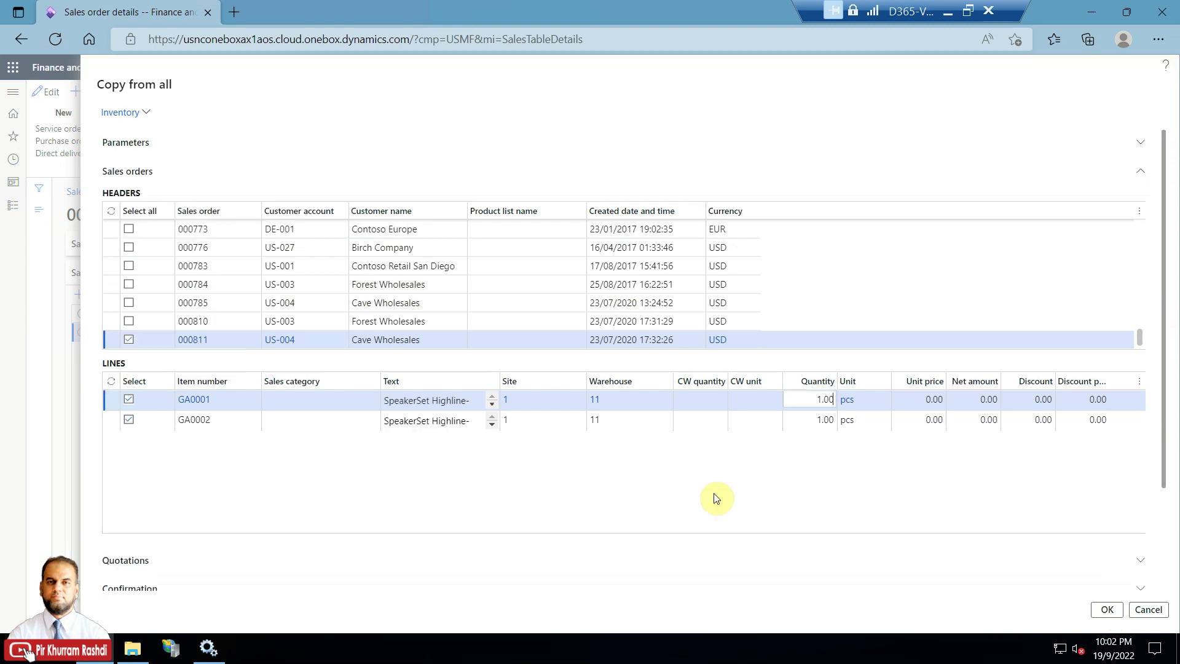
left_click(1146, 610)
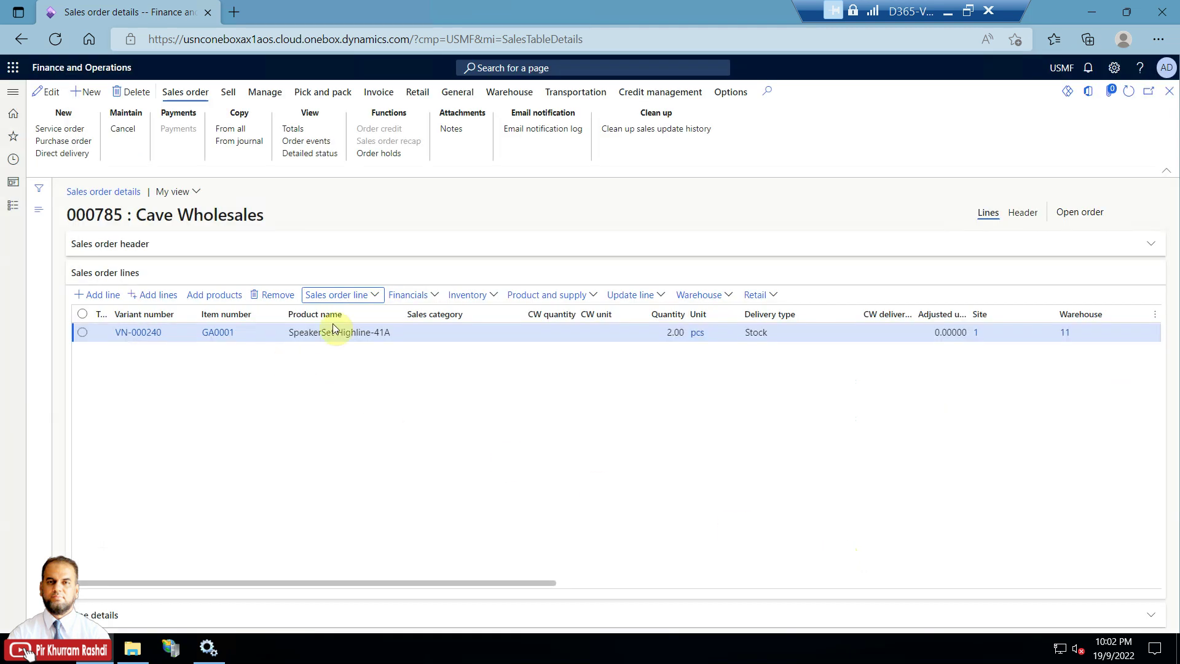
Step: Copy all lines of the Contoso Retail San Diego order created 17/08/2017 into the sales order using copy from all
left_click(375, 299)
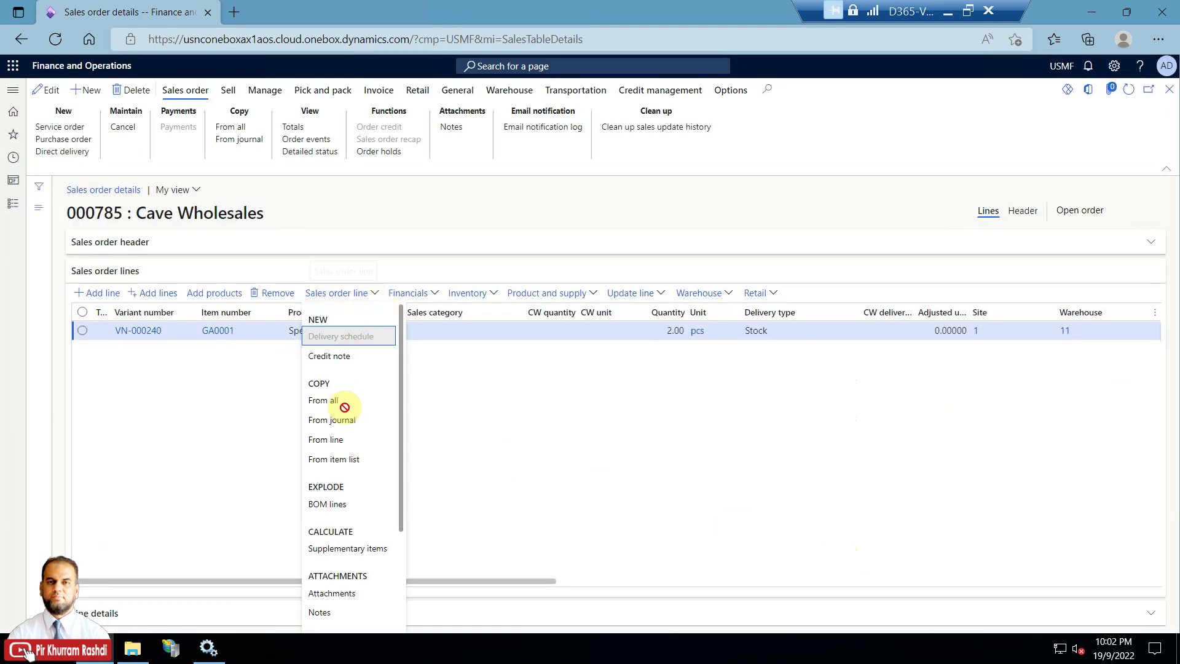
left_click(344, 403)
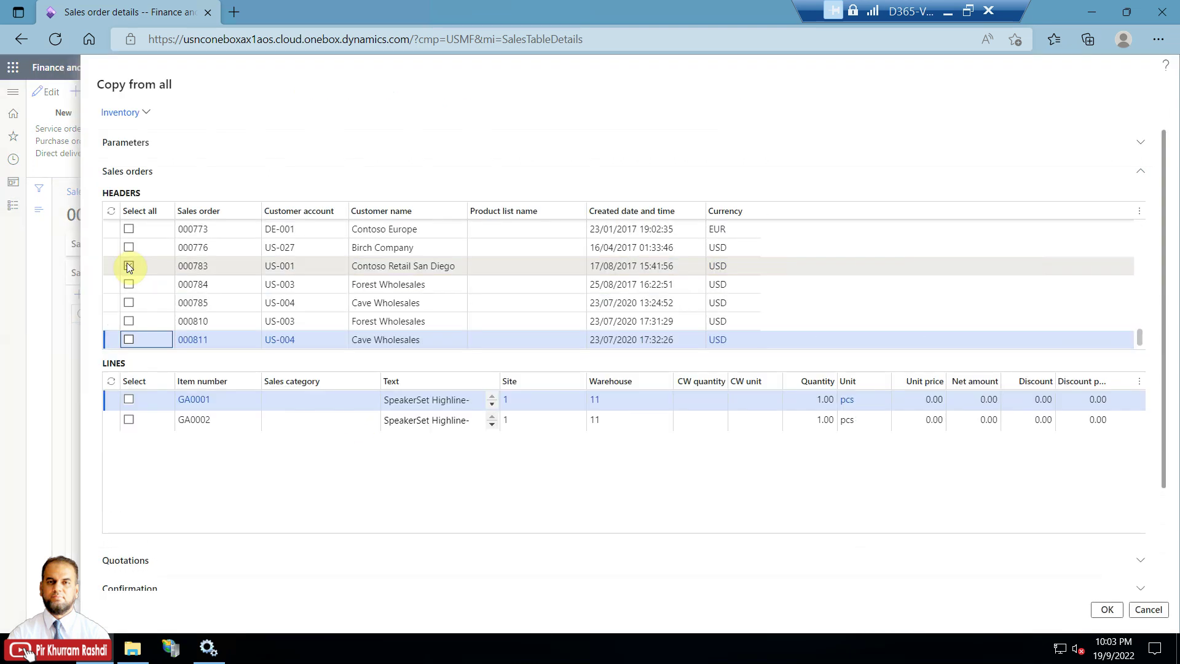
left_click(129, 266)
left_click(1101, 612)
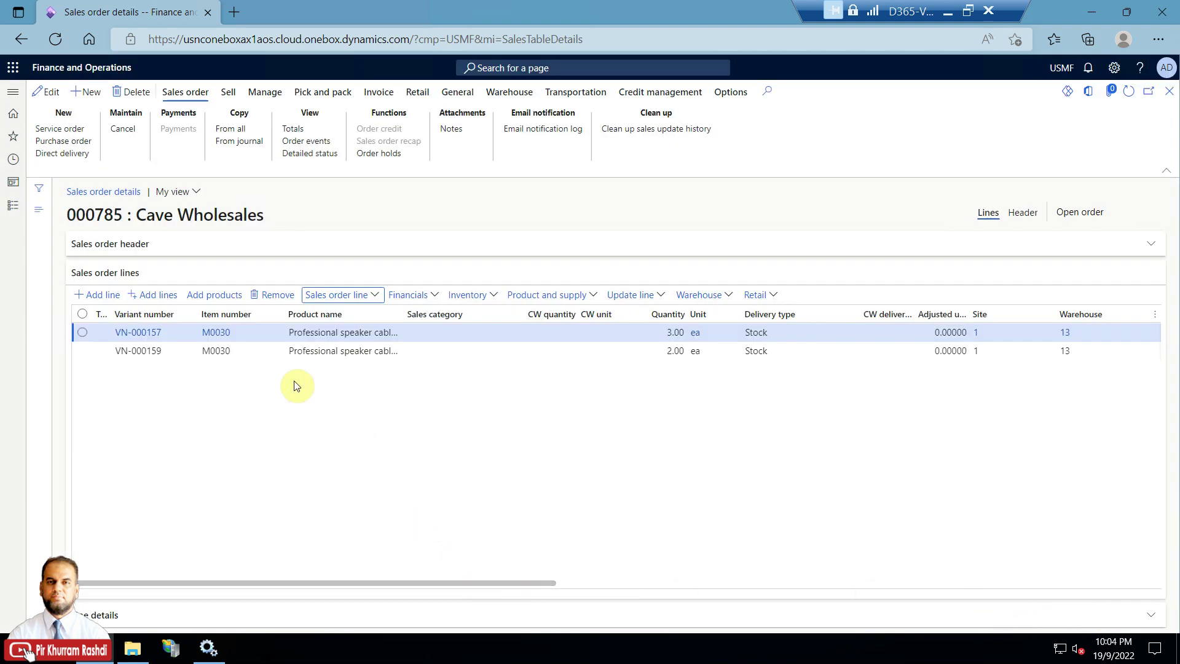
Step: Start copying from a journal and clear the sales order filter to list the confirmations of all sales orders
left_click(375, 295)
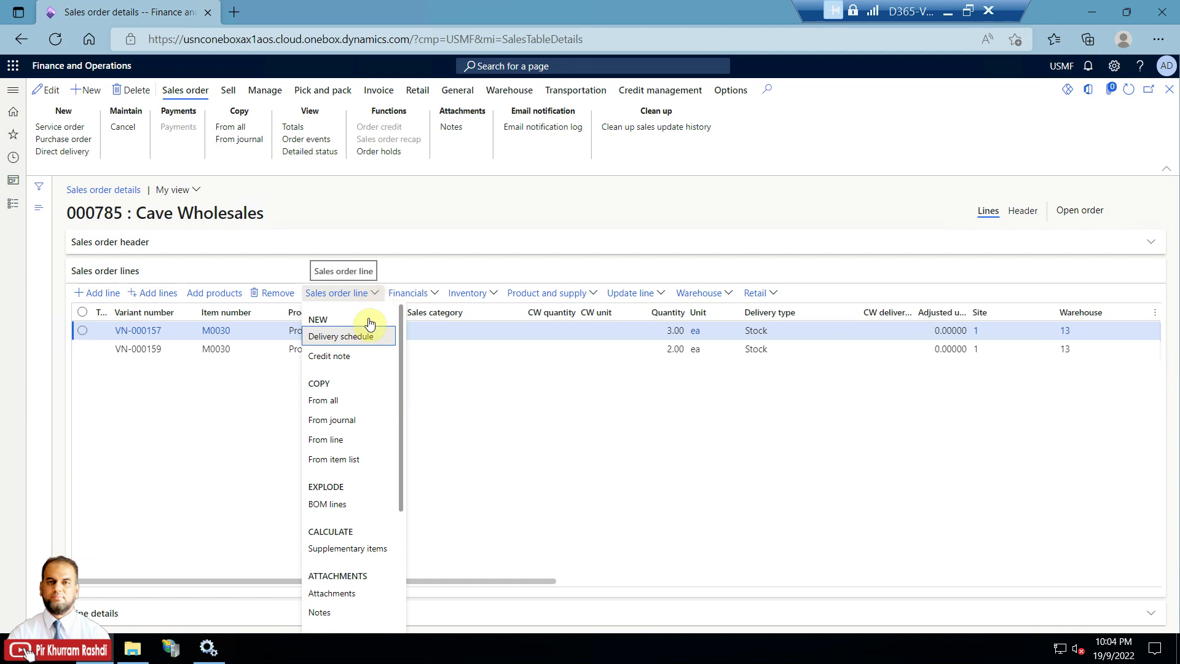
left_click(338, 420)
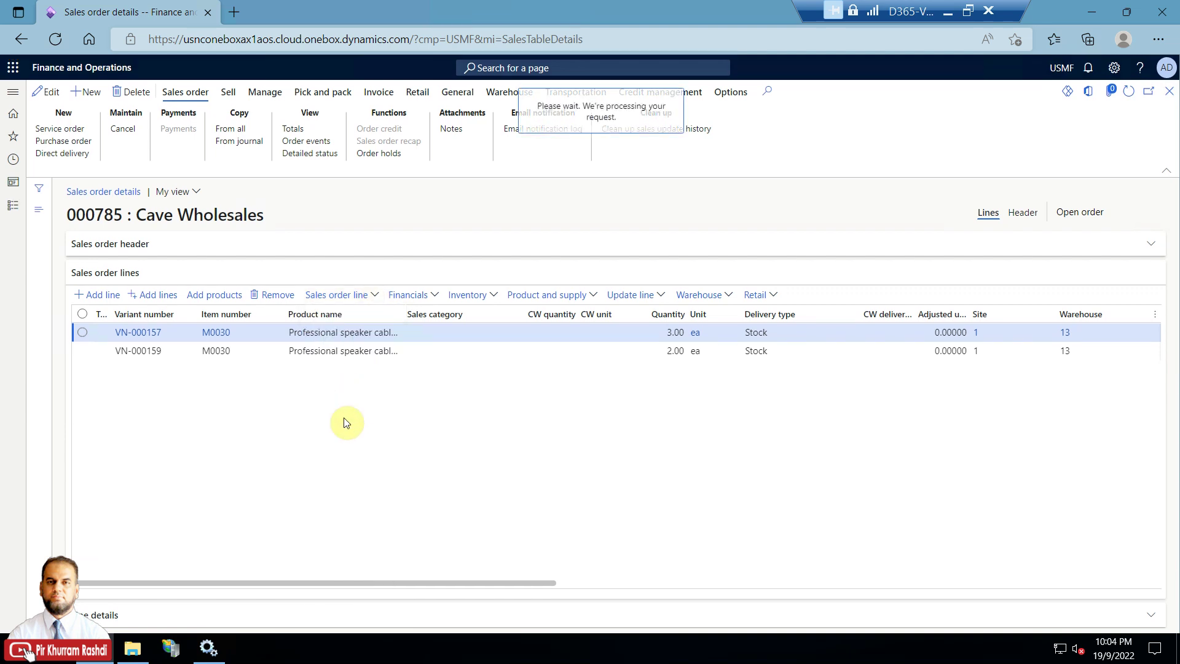
left_click(205, 198)
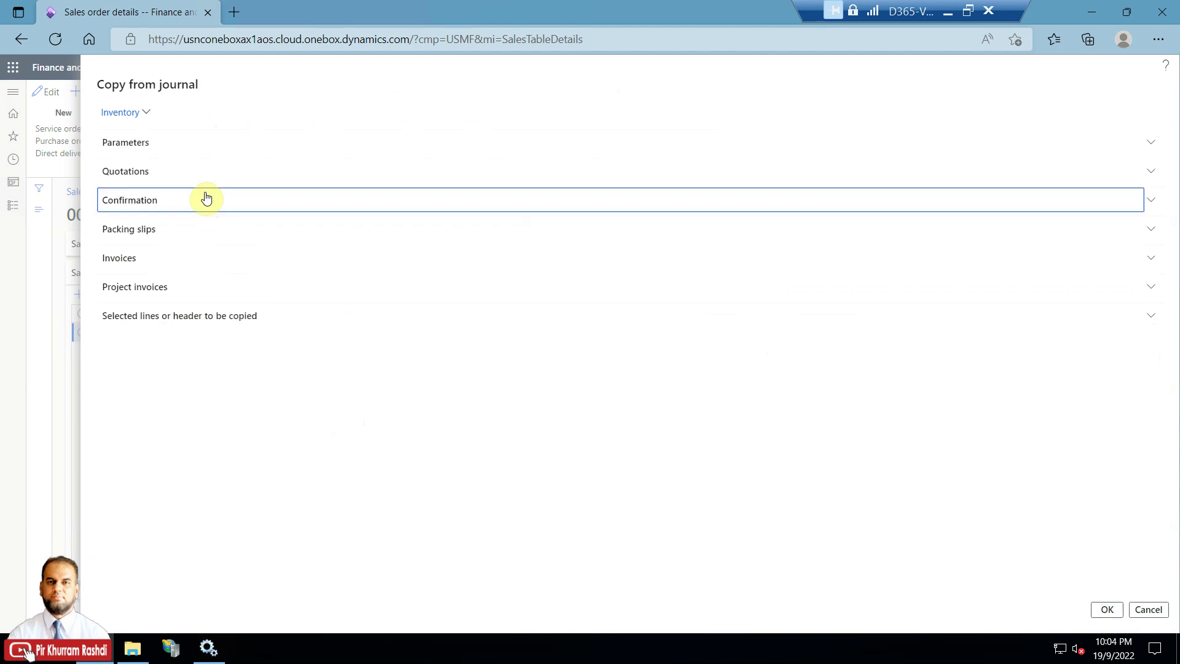
left_click(237, 244)
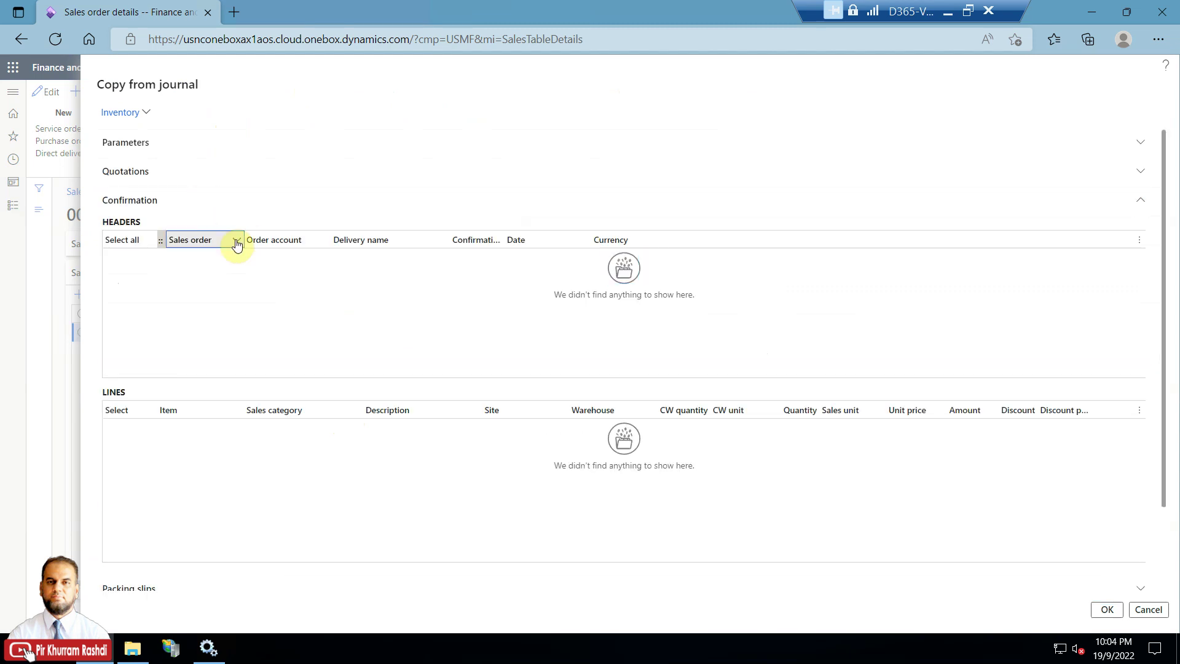
left_click(237, 243)
left_click(225, 362)
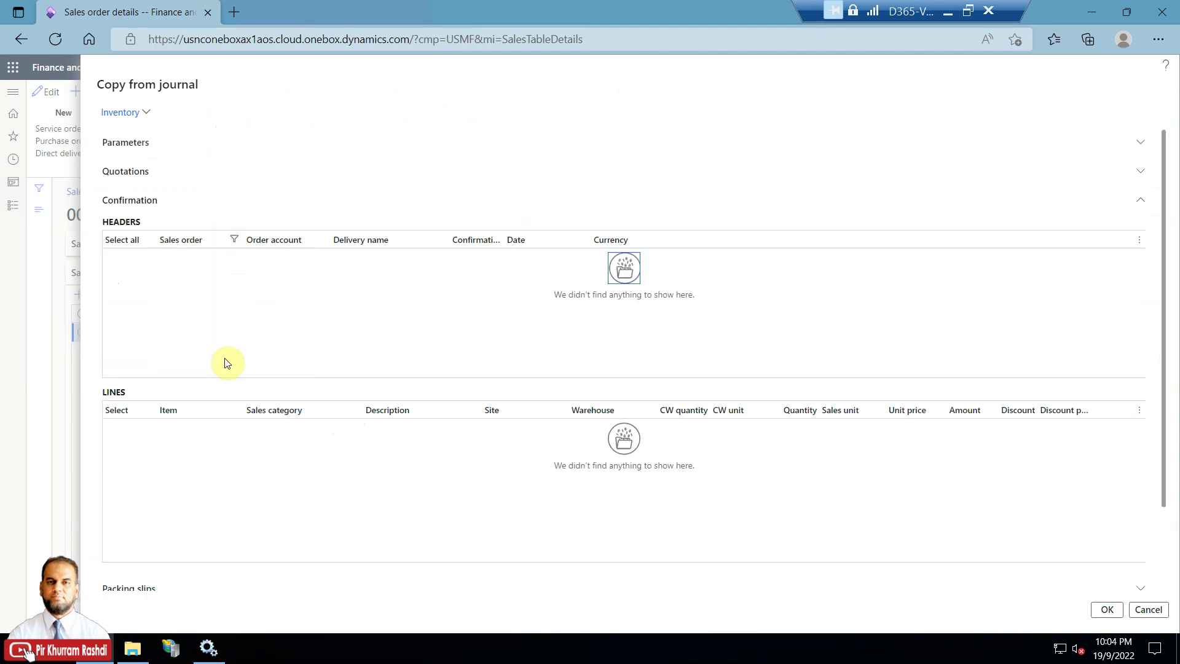
Step: Copy the D0005 and S0001 lines of Birch Company's 06/12/2016 confirmation into the sales order
scroll(184, 320, "down", 3)
left_click(130, 331)
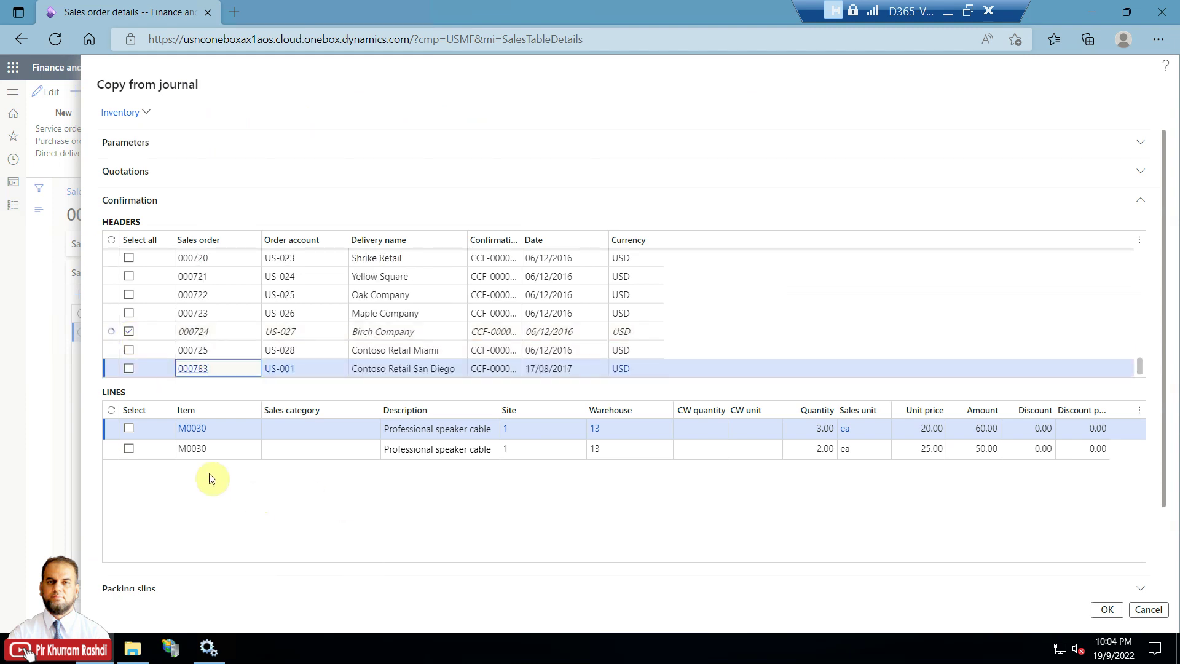
left_click(1109, 611)
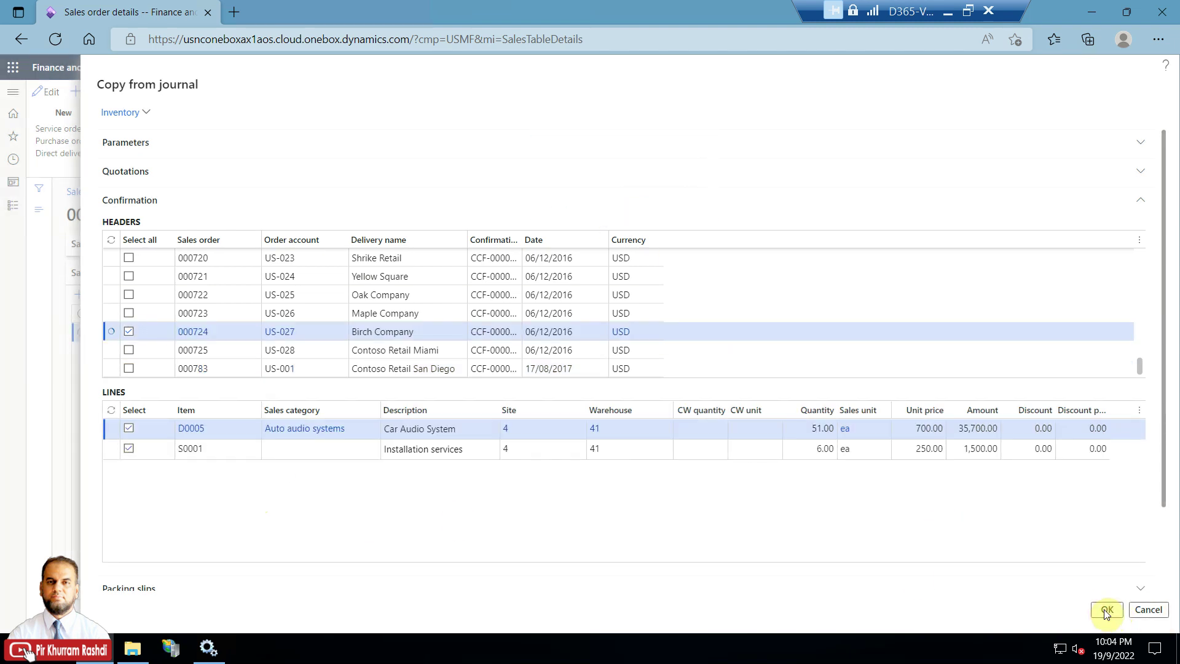
left_click(1106, 610)
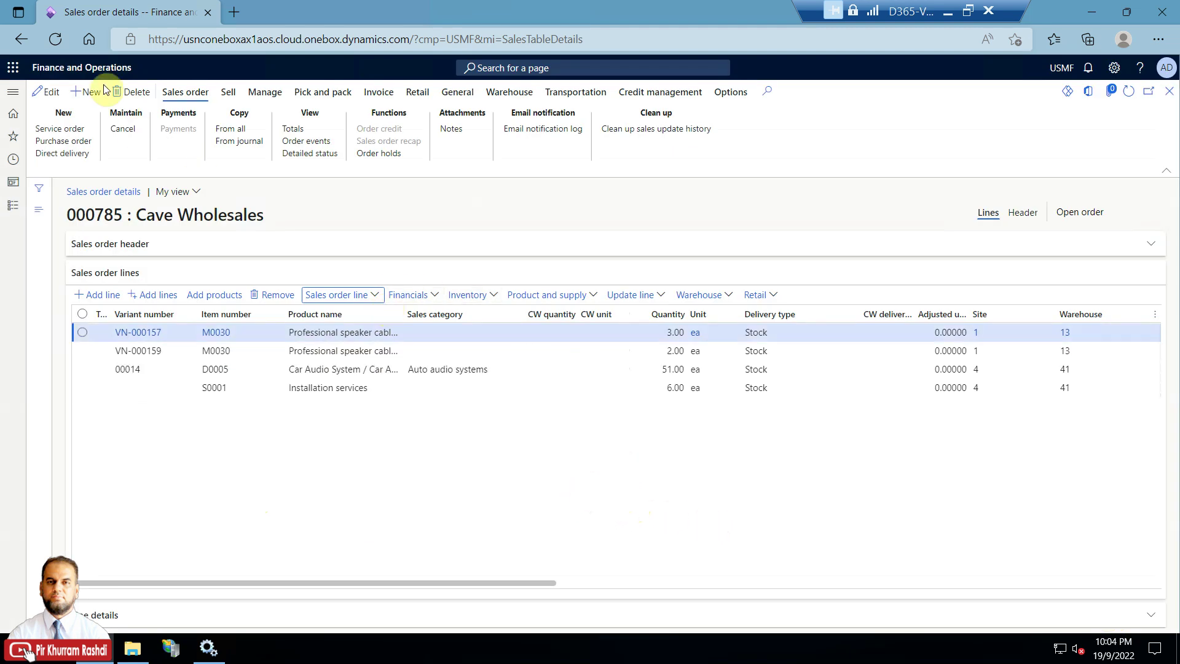
Step: Return to the dashboard and open inventory movement journal 00151 from the Inventory management movement journals
left_click(89, 71)
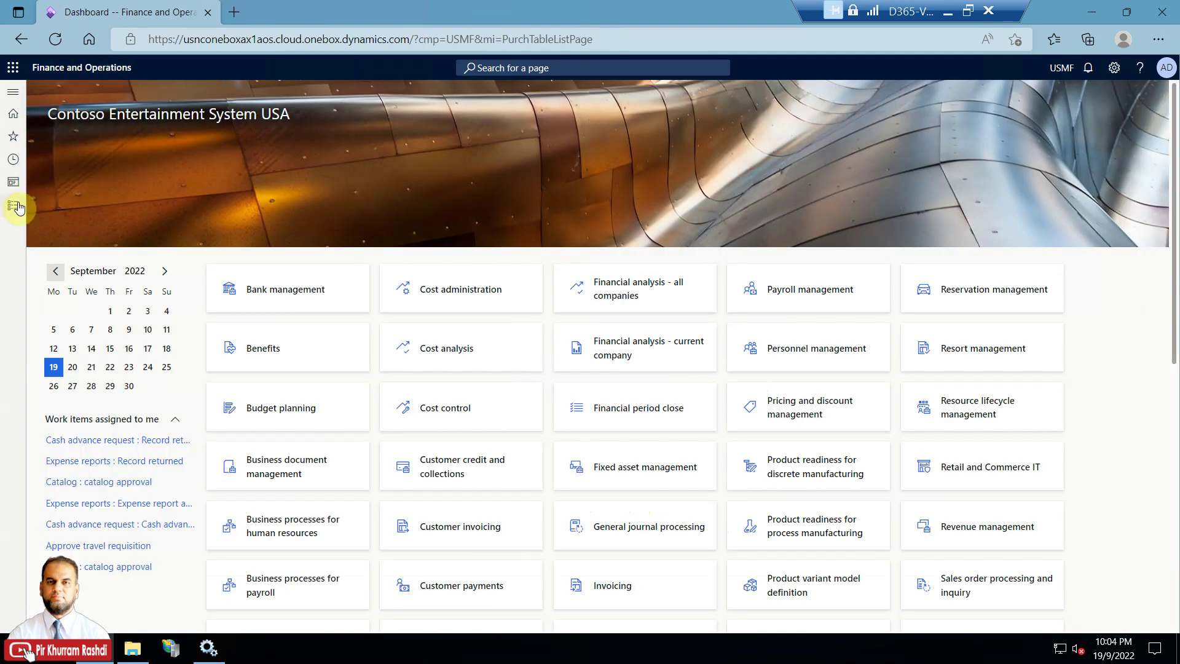
left_click(18, 208)
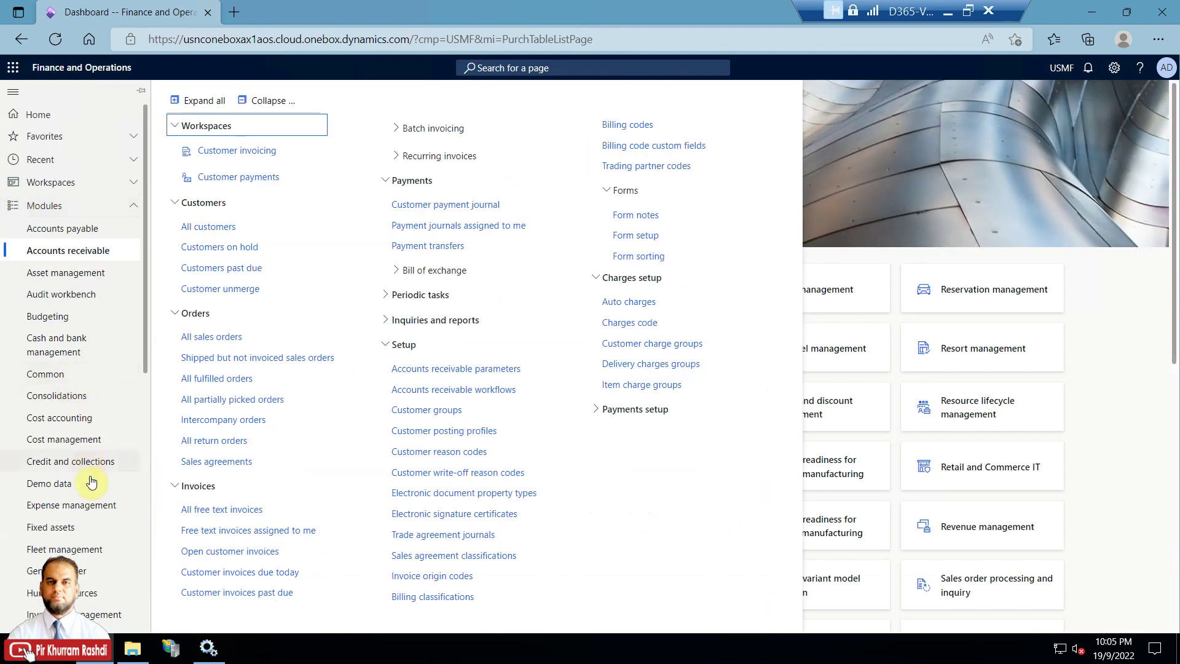
left_click(91, 613)
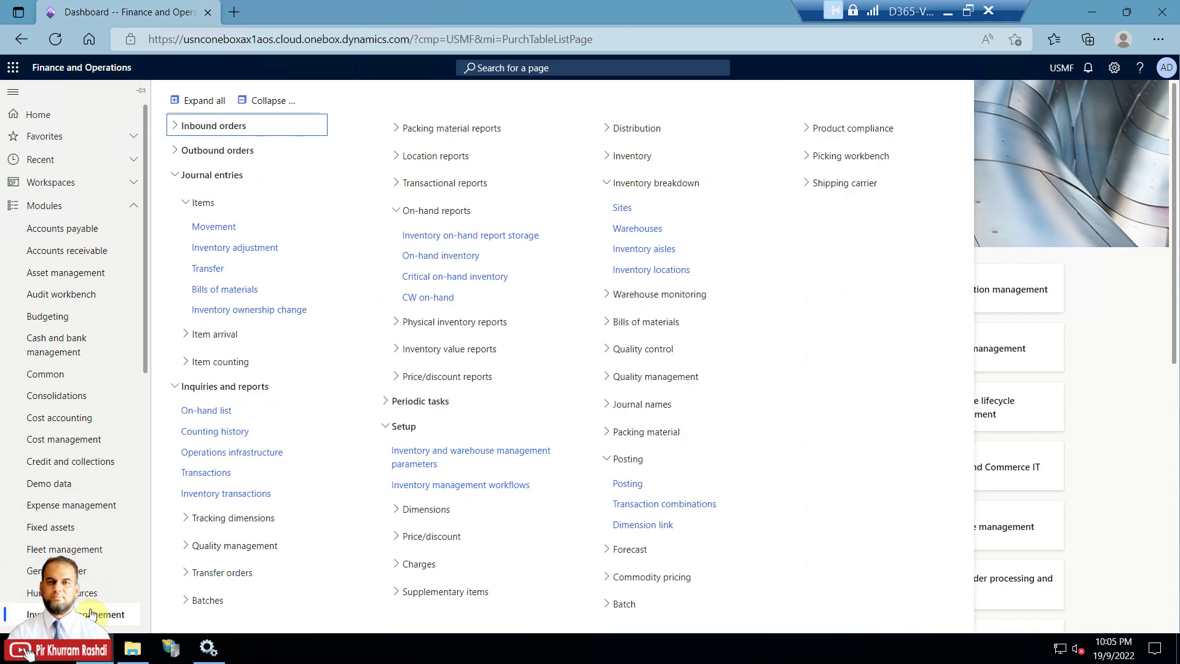
left_click(205, 226)
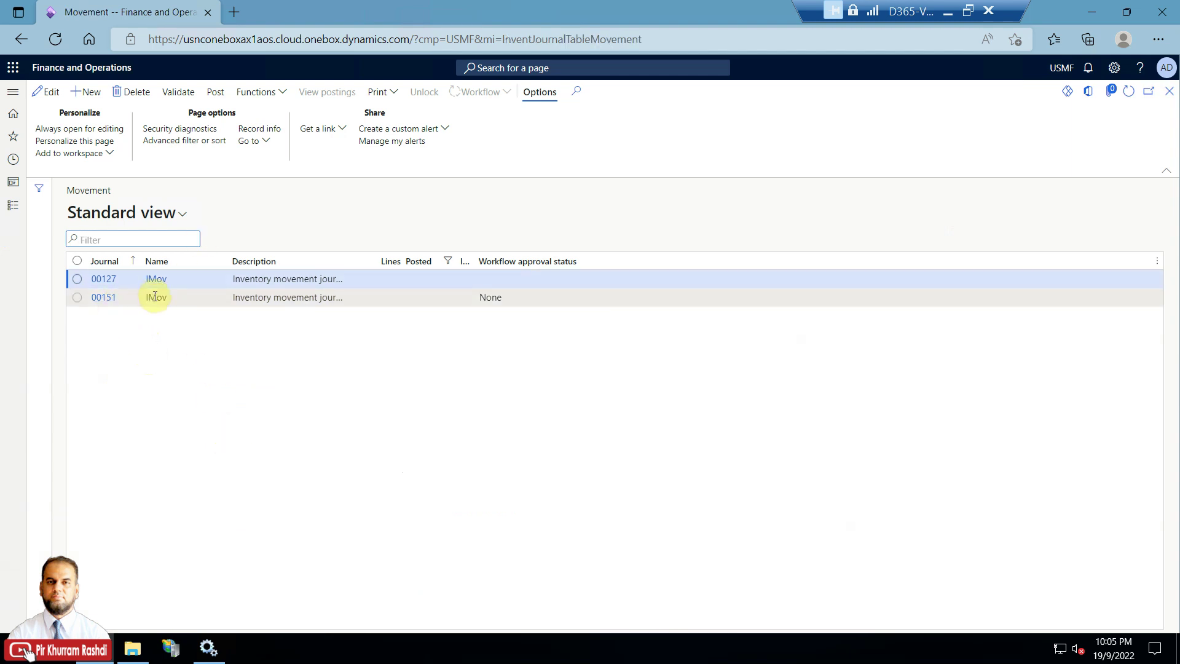
left_click(97, 302)
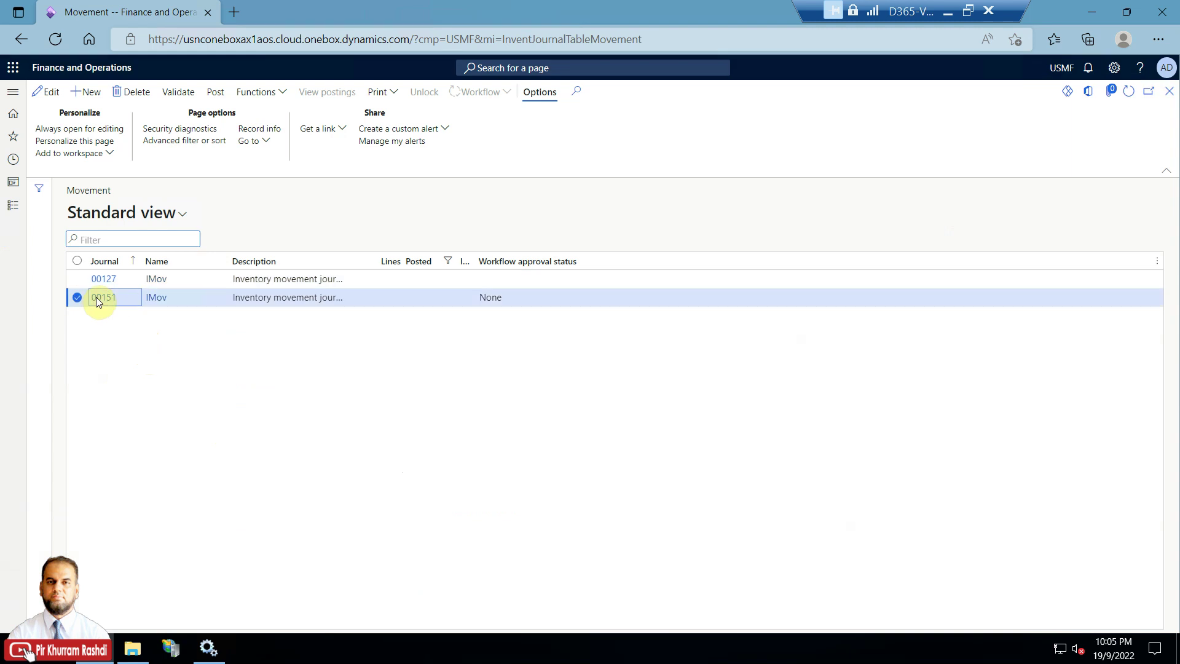
left_click(99, 297)
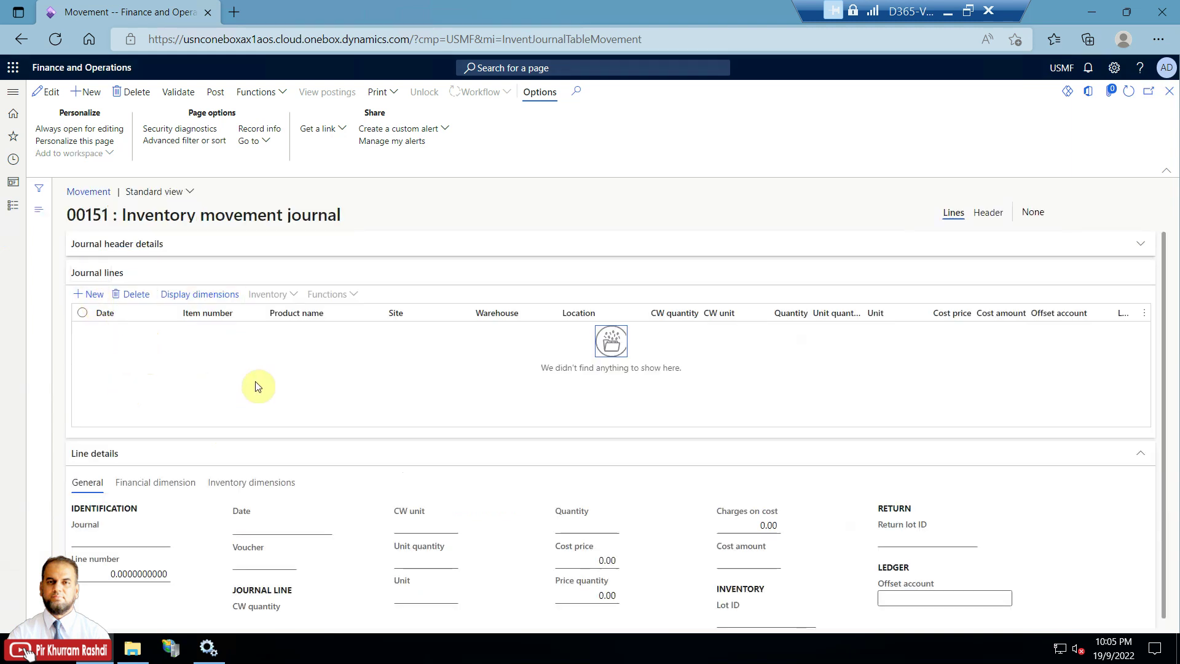
Step: Copy the lines of journal 00001 into a new inventory movement journal and review the copied lines
left_click(287, 92)
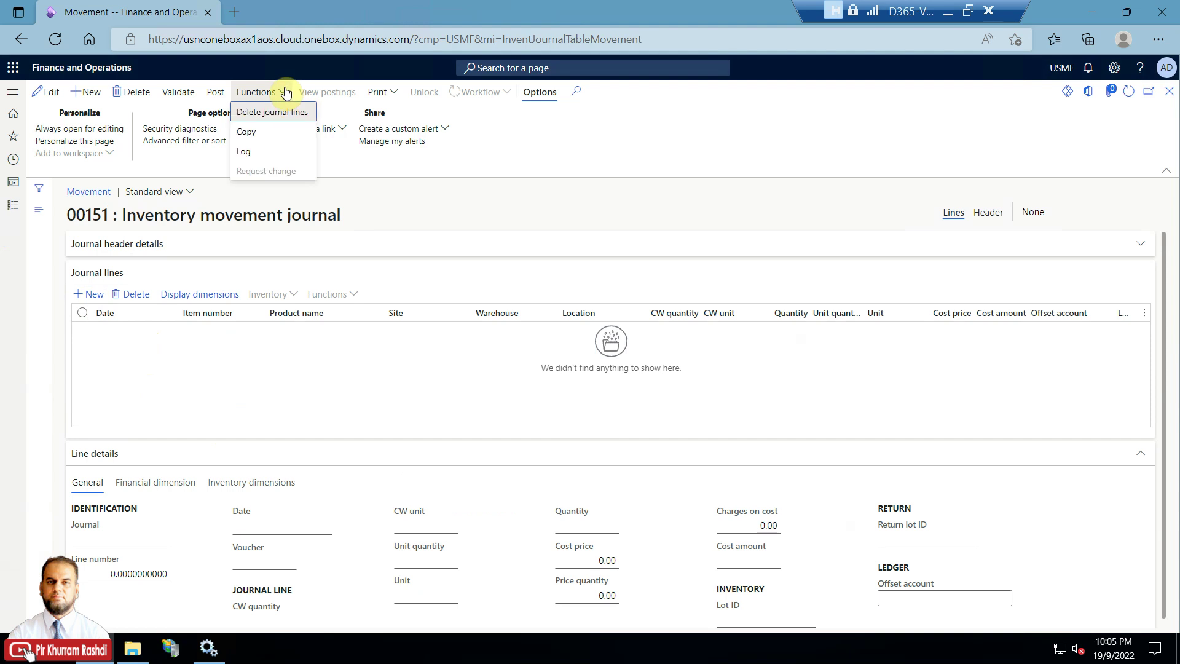
left_click(260, 136)
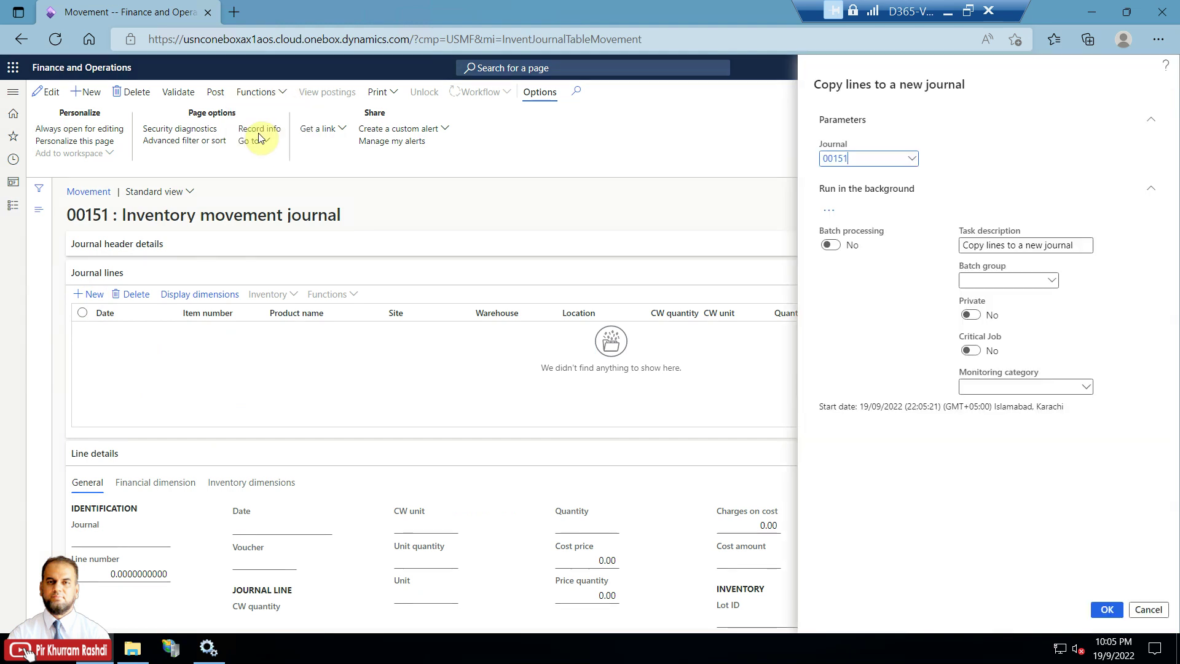
left_click(912, 159)
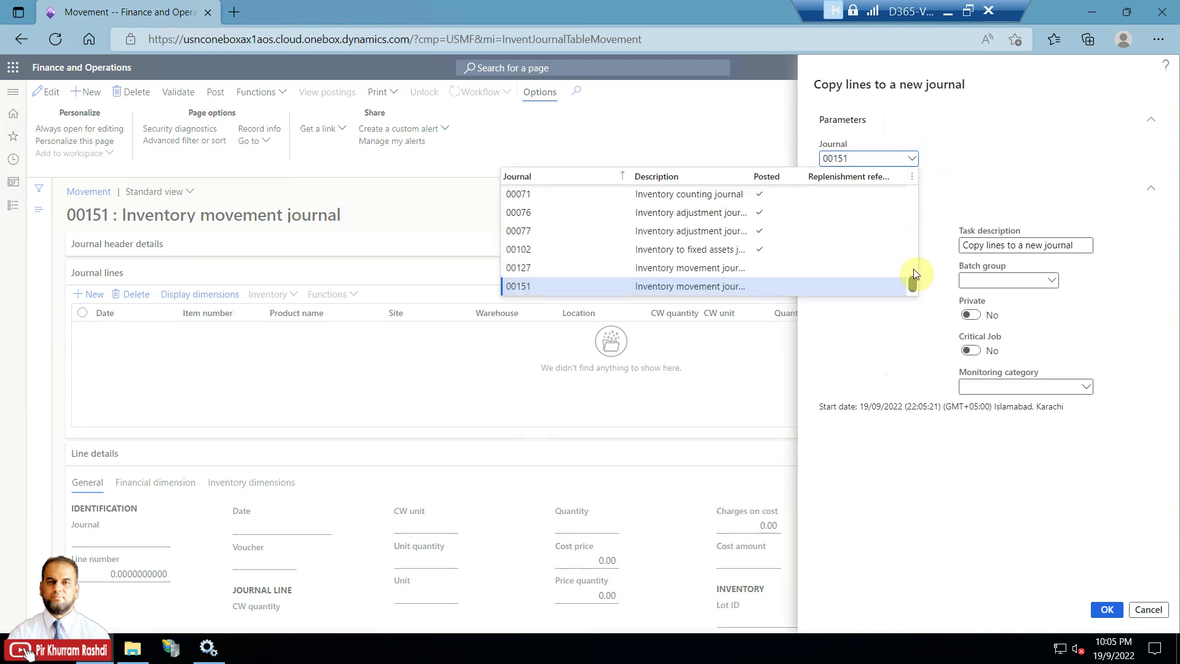
left_click_drag(914, 285, 913, 184)
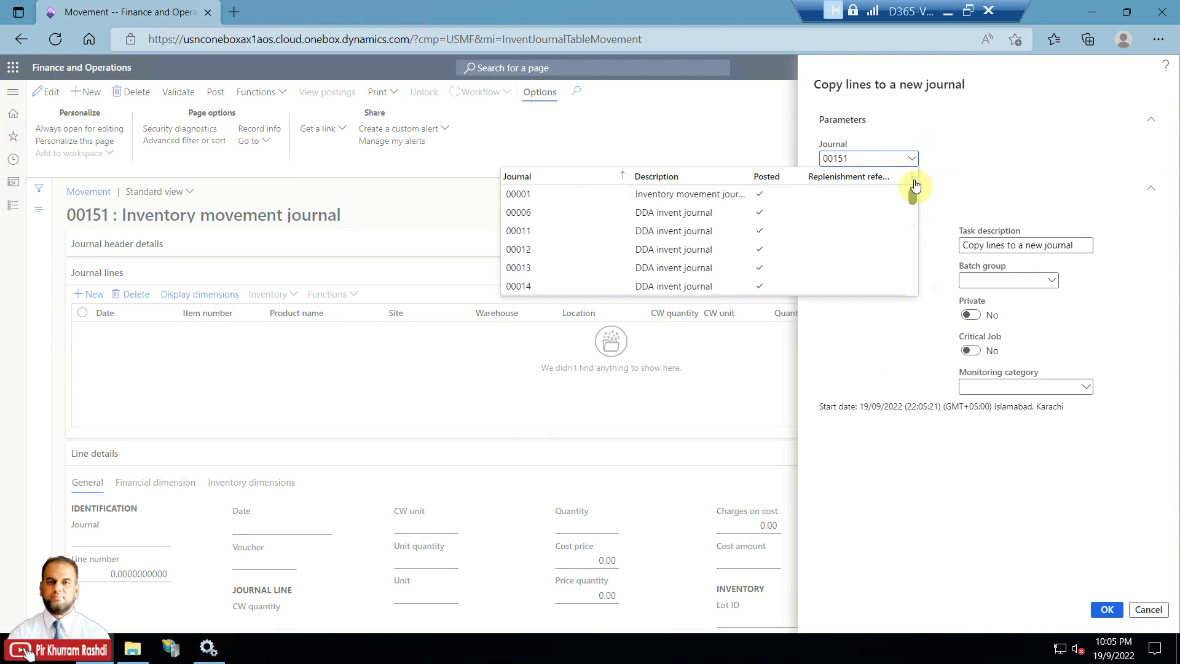
left_click(543, 194)
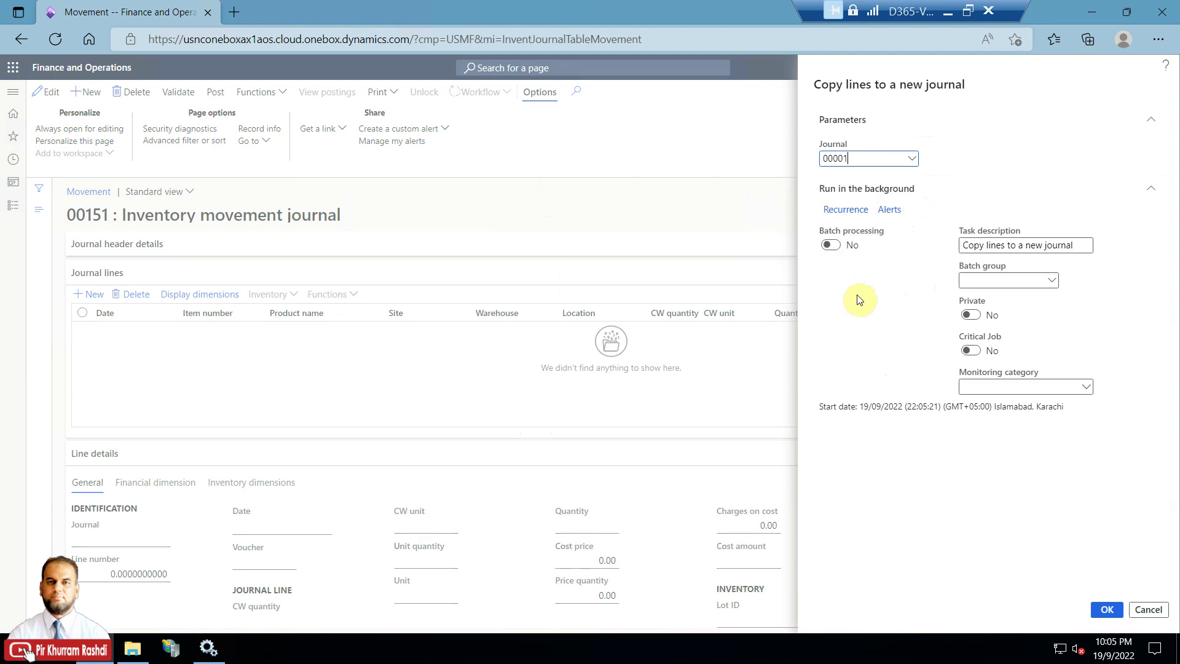
left_click(1107, 611)
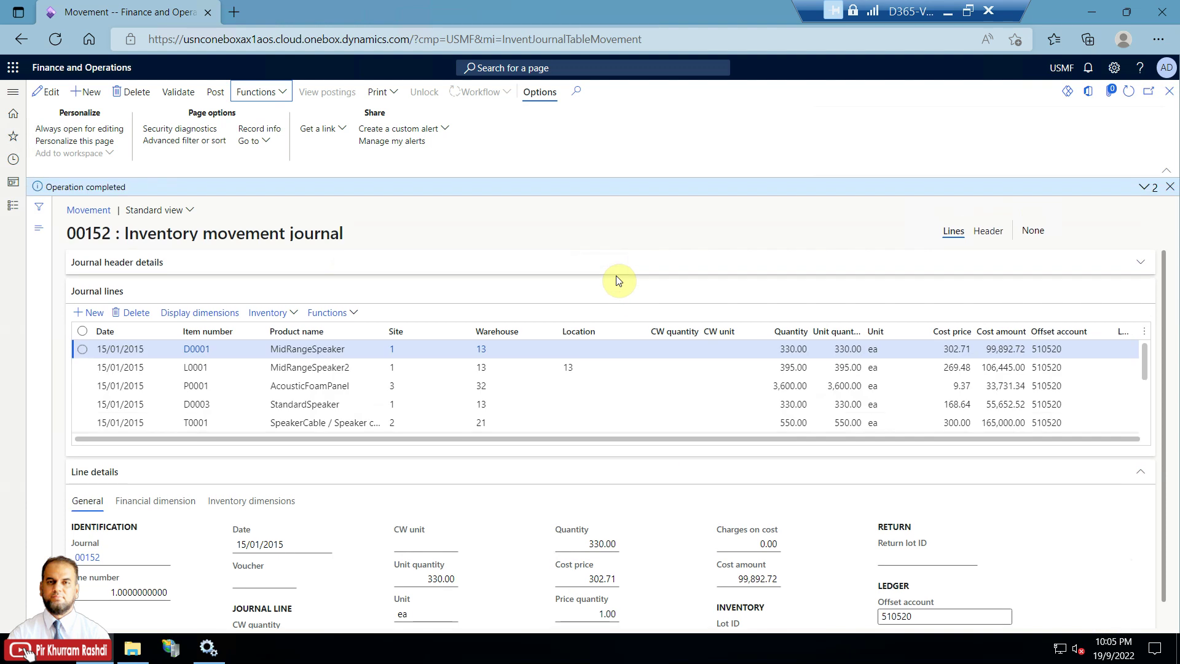
left_click_drag(1144, 354, 1144, 432)
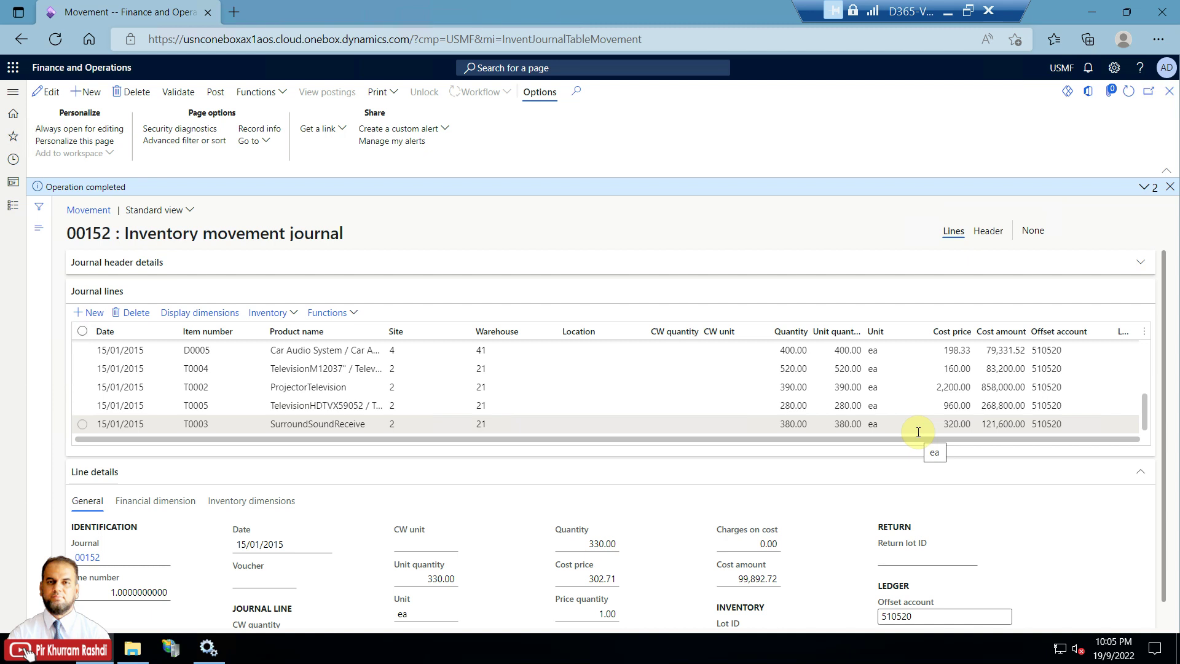
Step: Create a new IAdj inventory adjustment journal in Inventory management and display the functions available for copying its lines
left_click(13, 211)
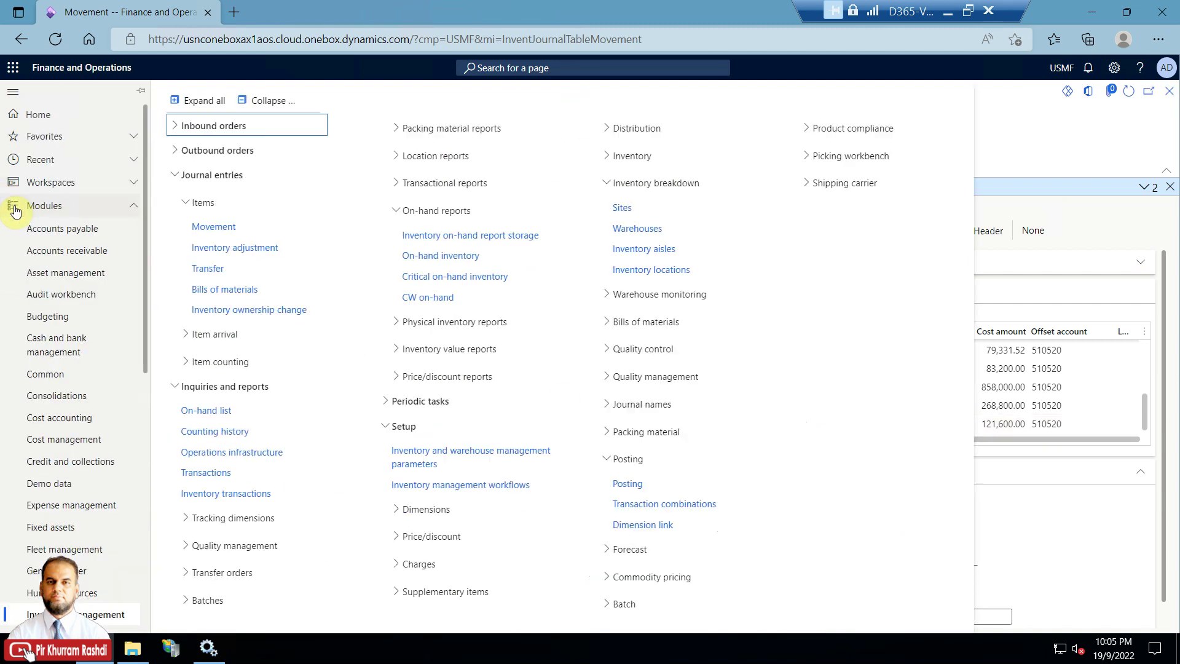
left_click(207, 249)
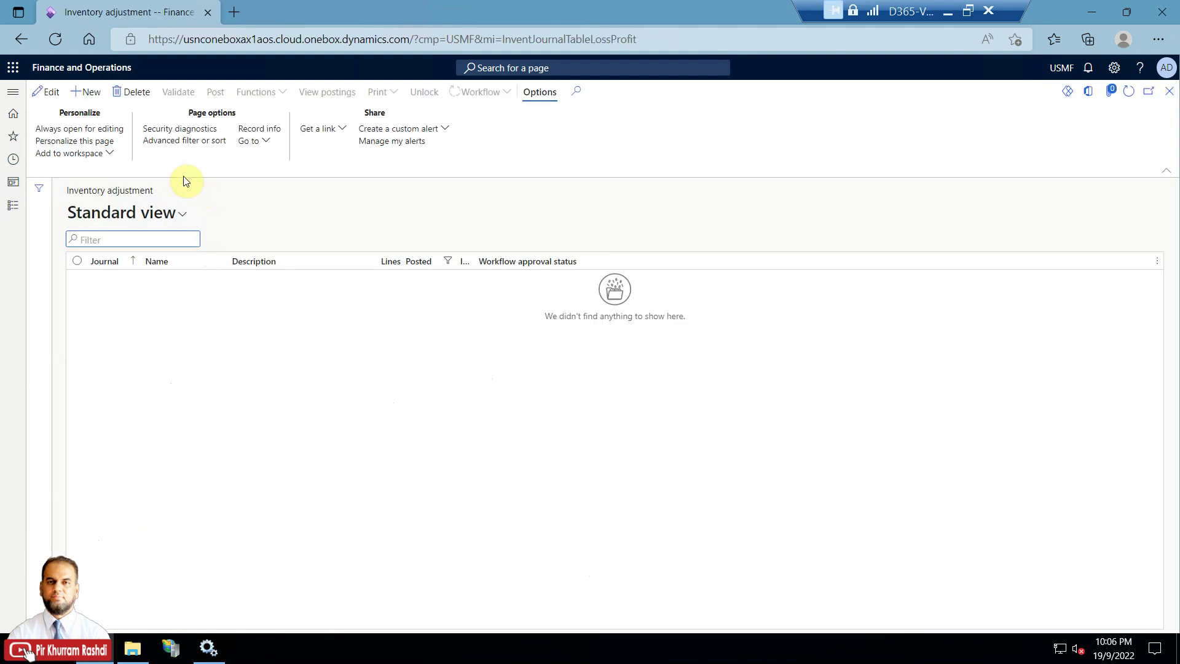
key("alt+n")
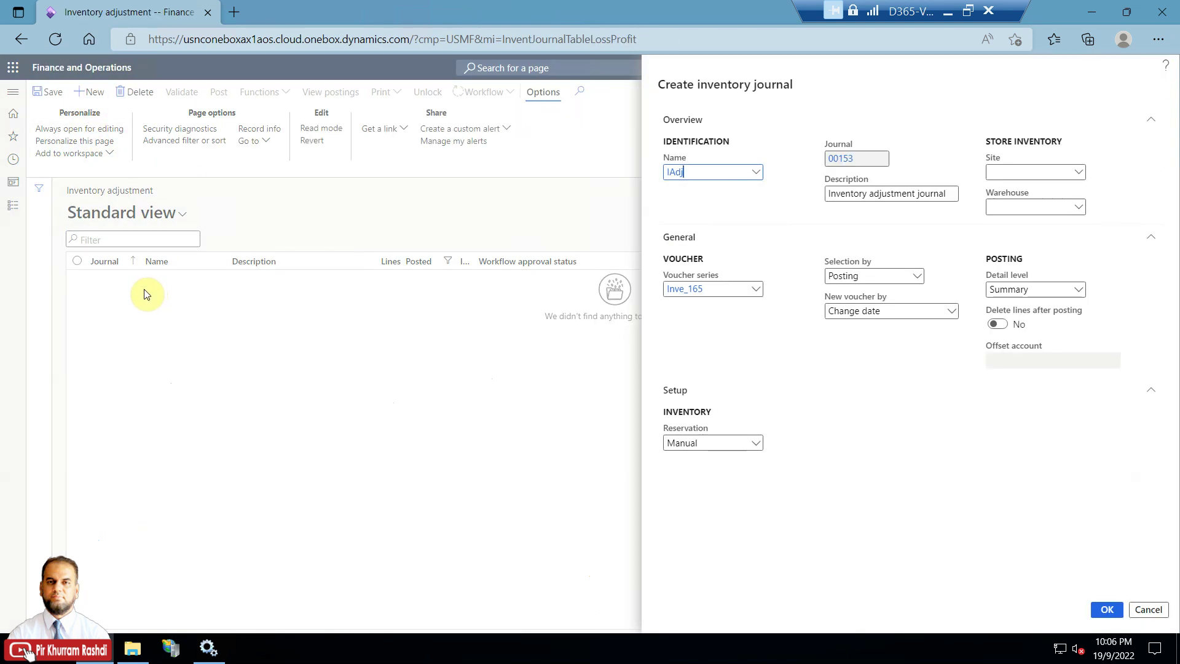
left_click(1107, 610)
left_click(263, 92)
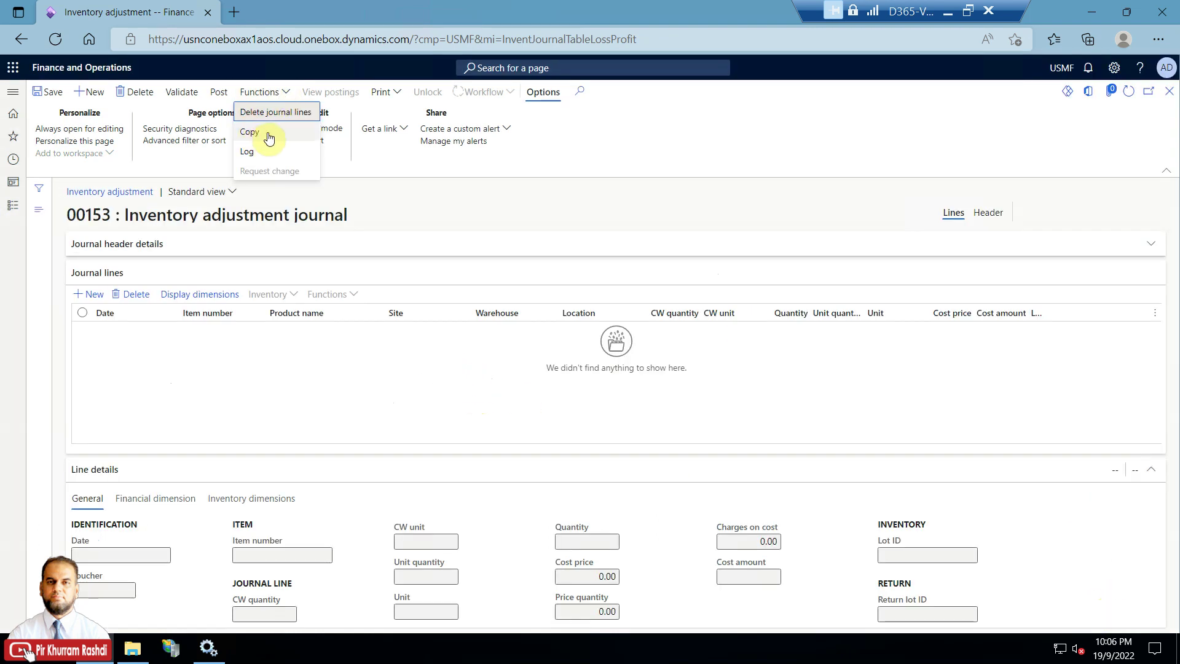
Step: Collapse the Journal entries and Inquiries and reports groups of Inventory management, and close the adjustment journal to return to the journal list
left_click(14, 209)
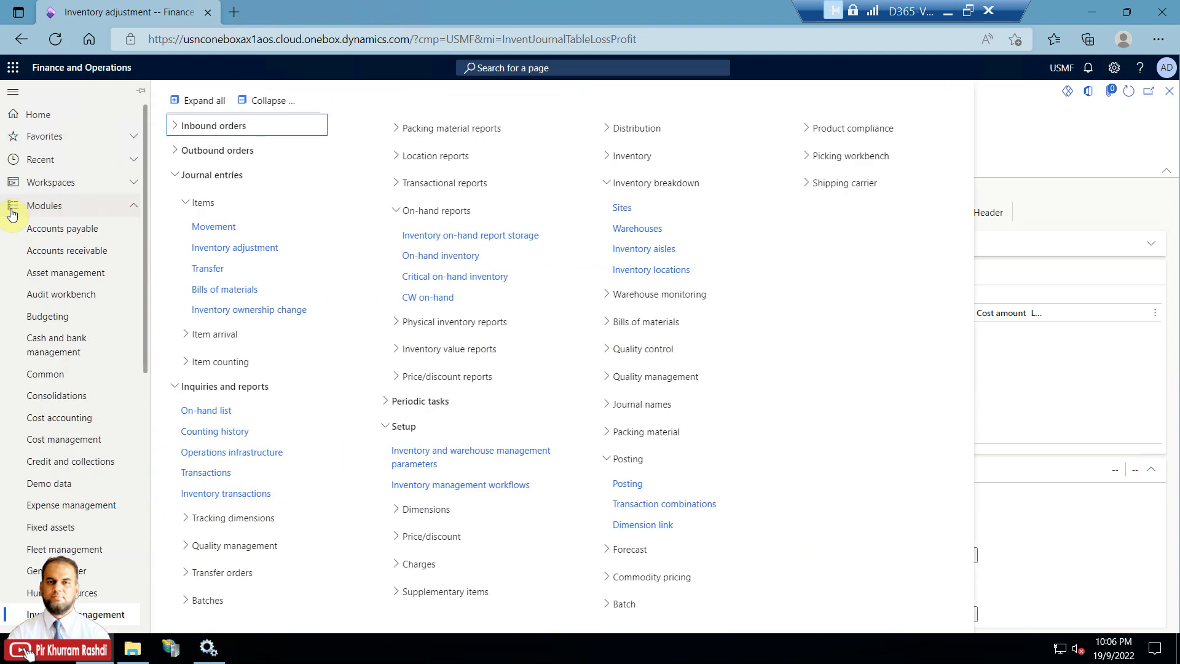
left_click(174, 175)
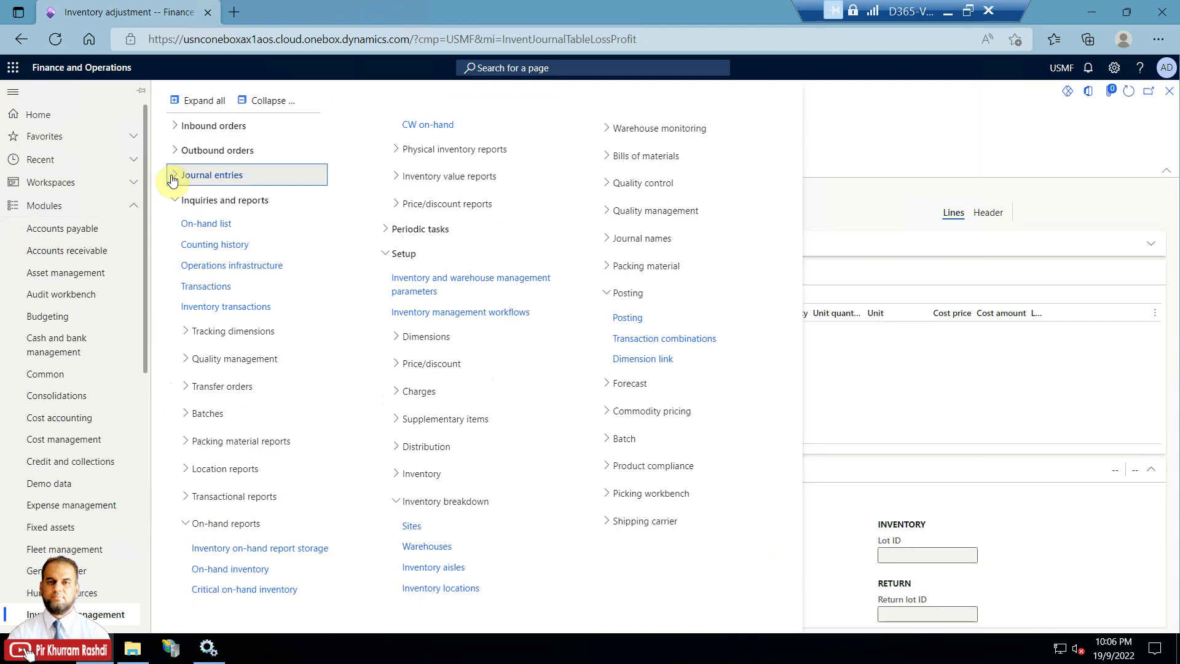
left_click(173, 201)
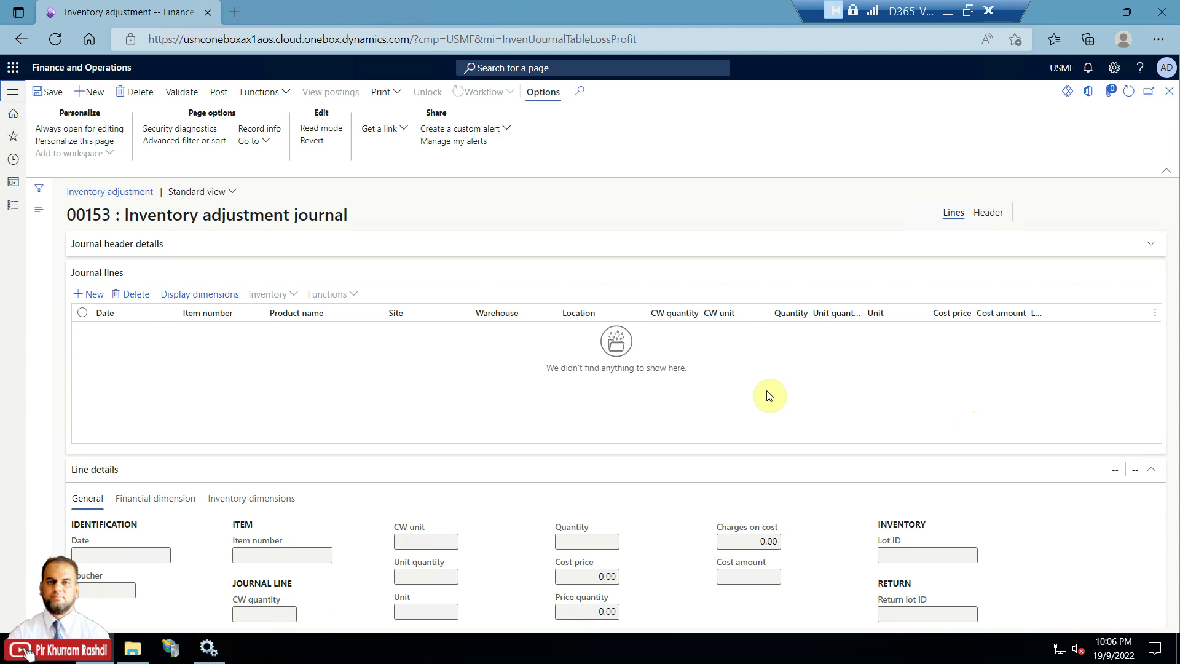
left_click(1169, 91)
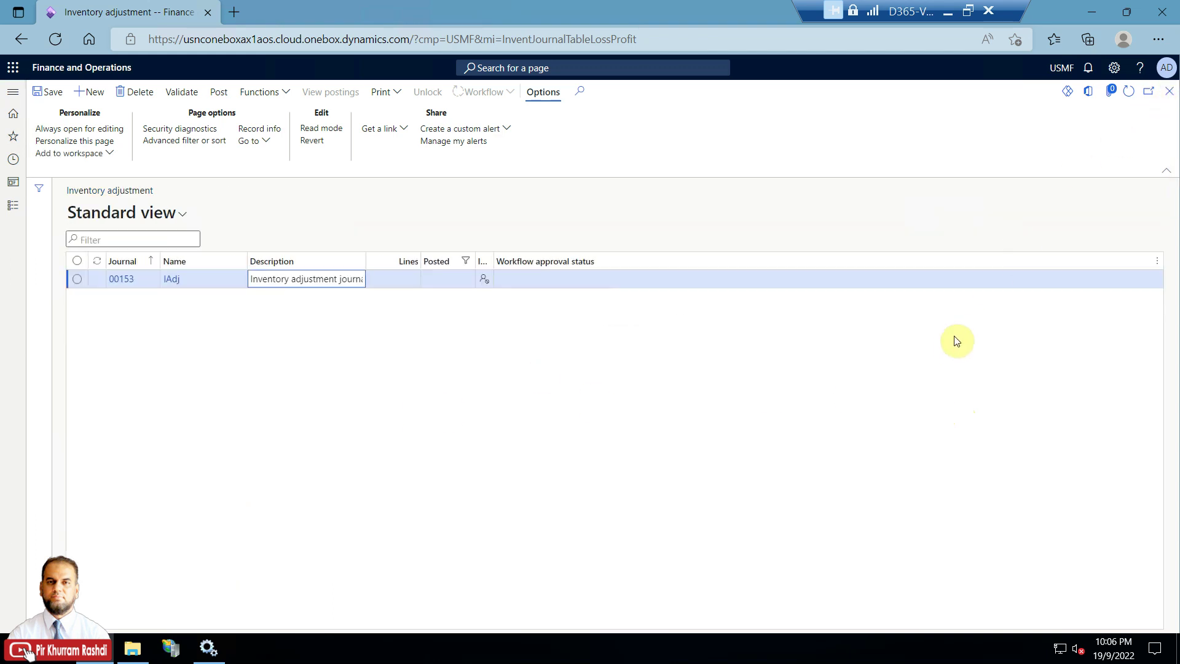